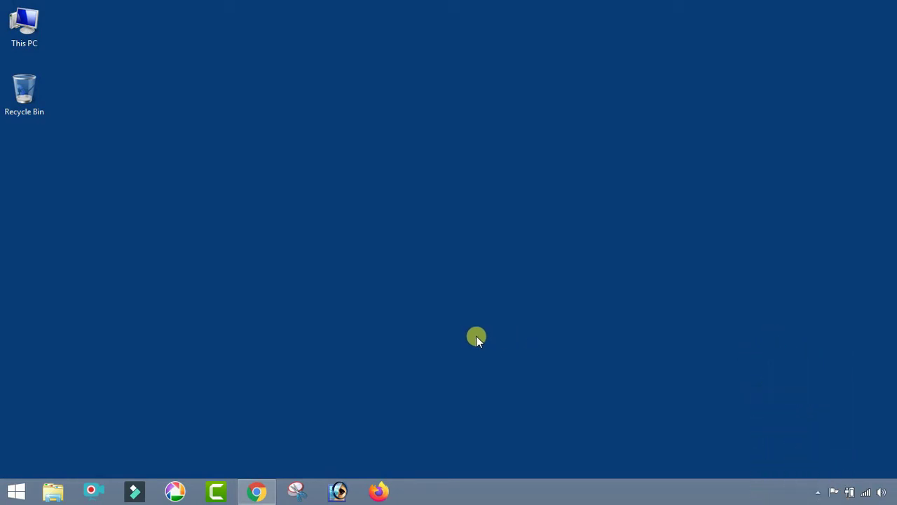
- Open Chrome and search Google for "WB REGISTRATION"
{"action": "left_click", "coordinate": [257, 492]}
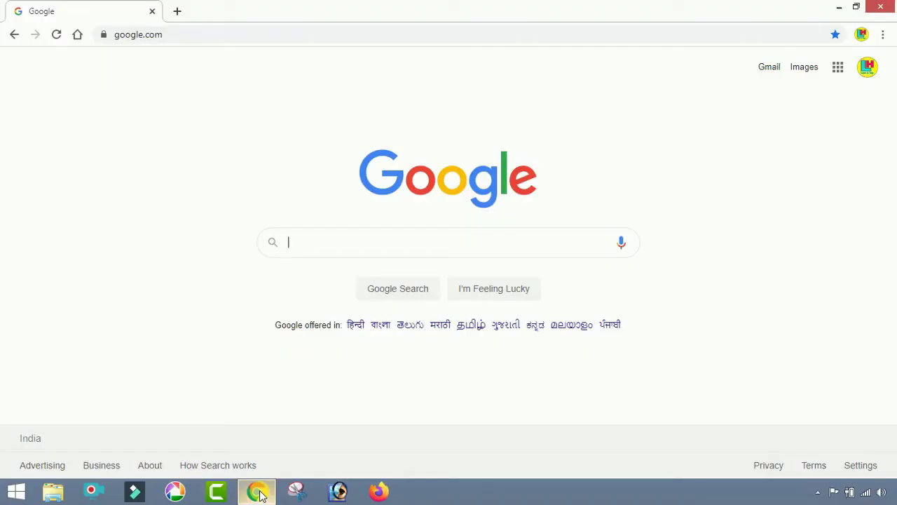
{"action": "left_click", "coordinate": [366, 258]}
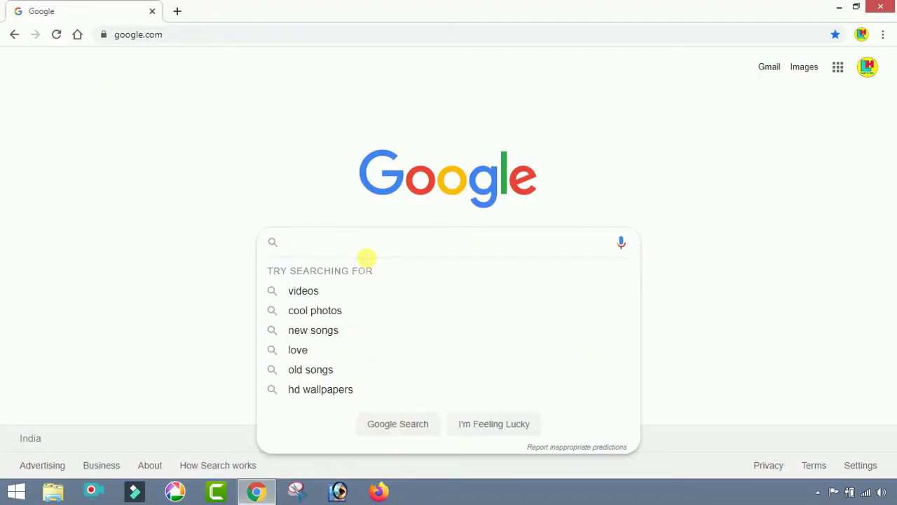
{"action": "type", "text": "WB RE"}
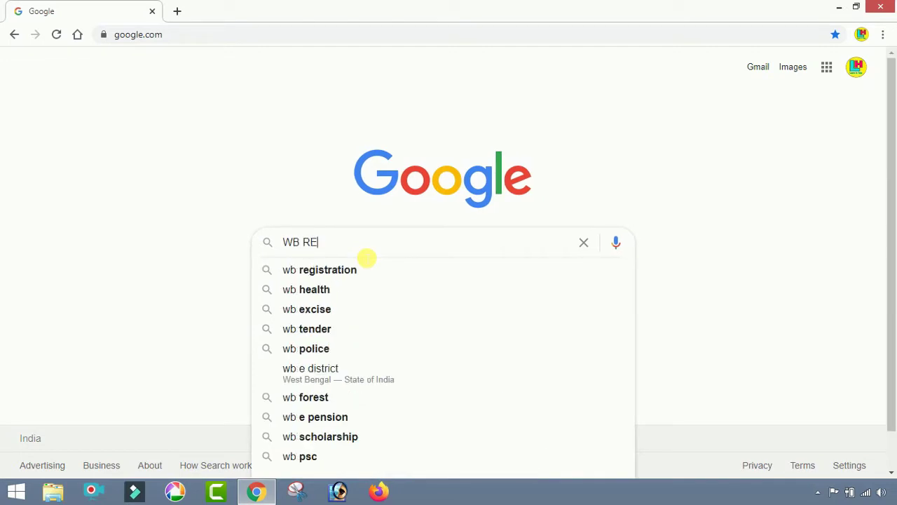
{"action": "type", "text": "GIST"}
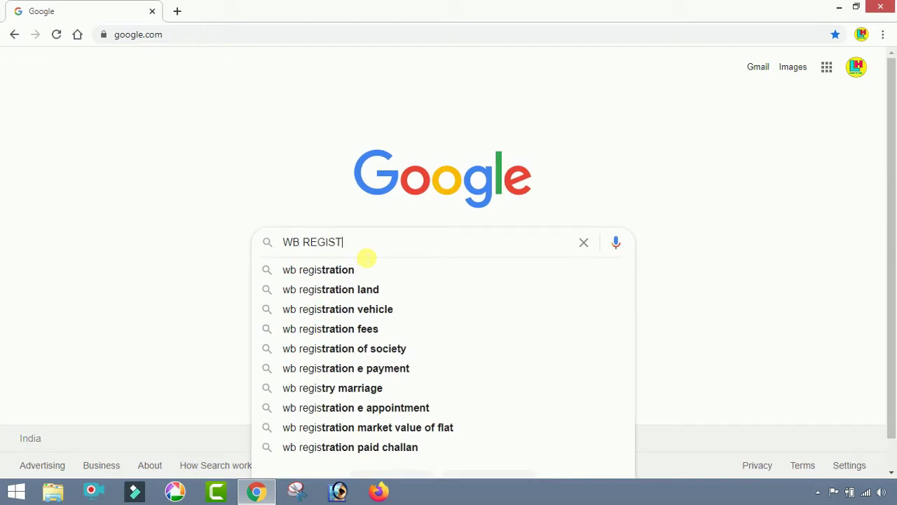
{"action": "type", "text": "RATION"}
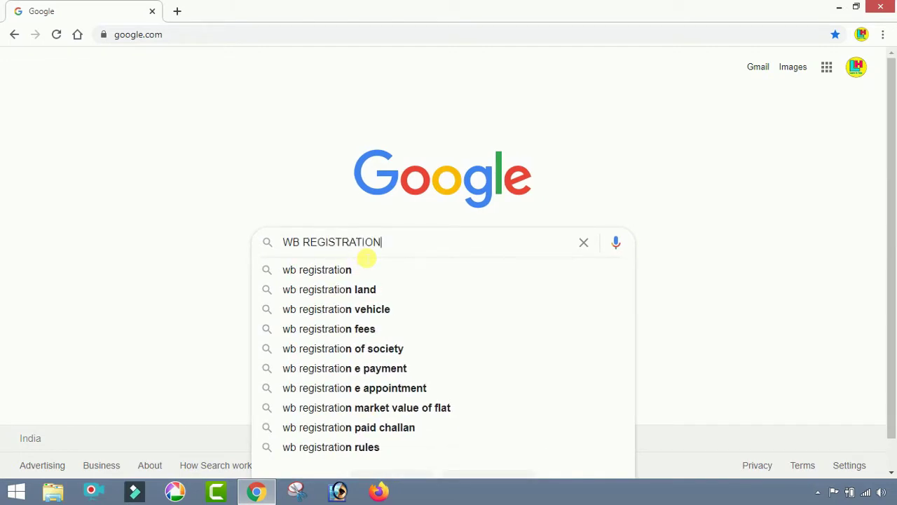
{"action": "key", "text": "Return"}
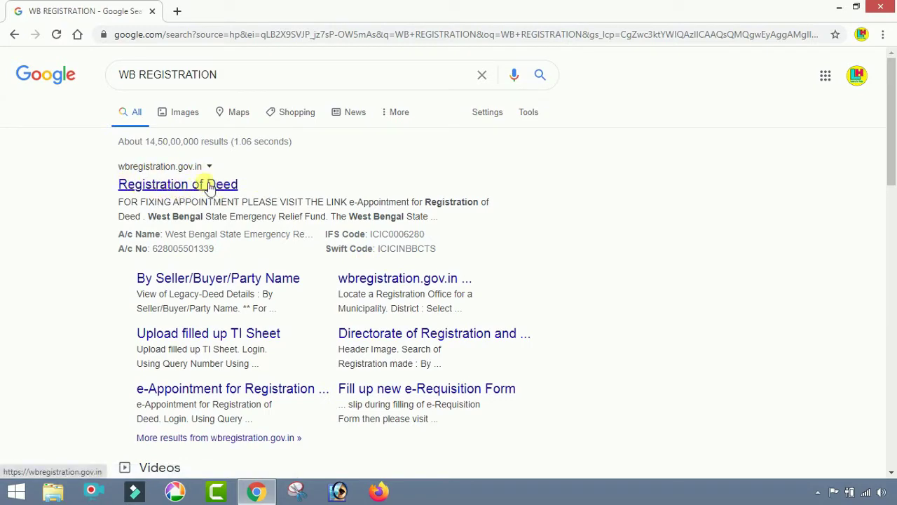
- Open the wbregistration.gov.in "Registration of Deed" search result in a new tab and switch to it
{"action": "left_click", "coordinate": [144, 175]}
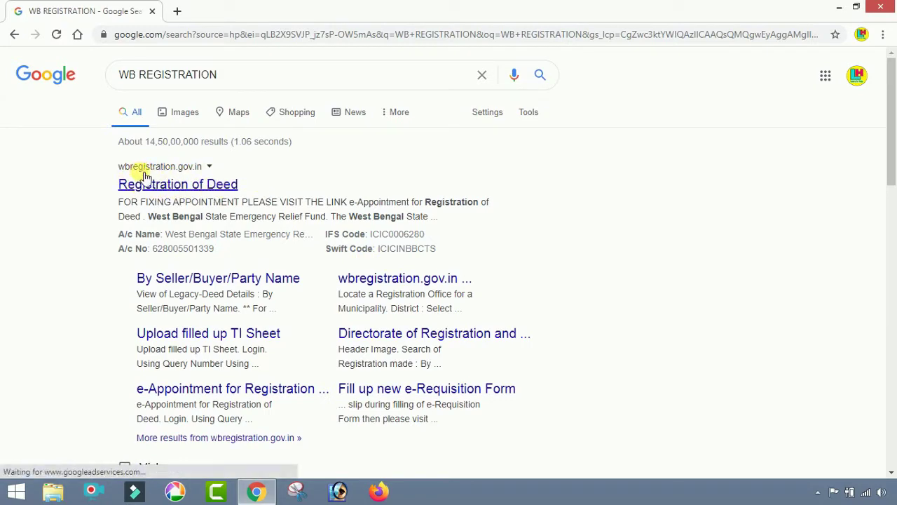
{"action": "right_click", "coordinate": [179, 185]}
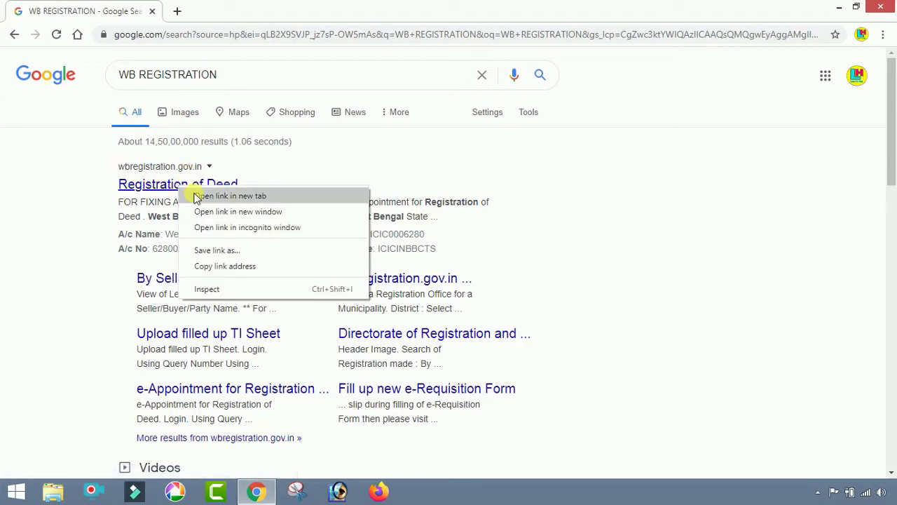
{"action": "left_click", "coordinate": [196, 197]}
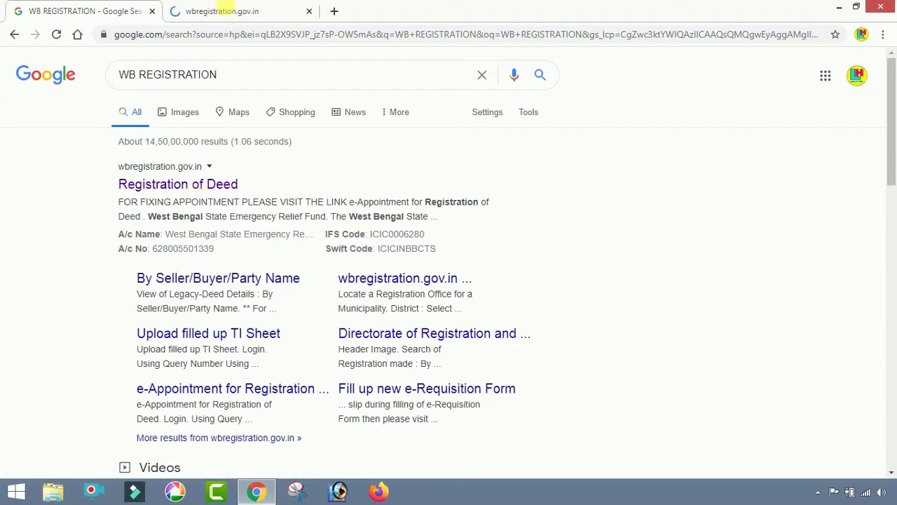
{"action": "left_click", "coordinate": [228, 7]}
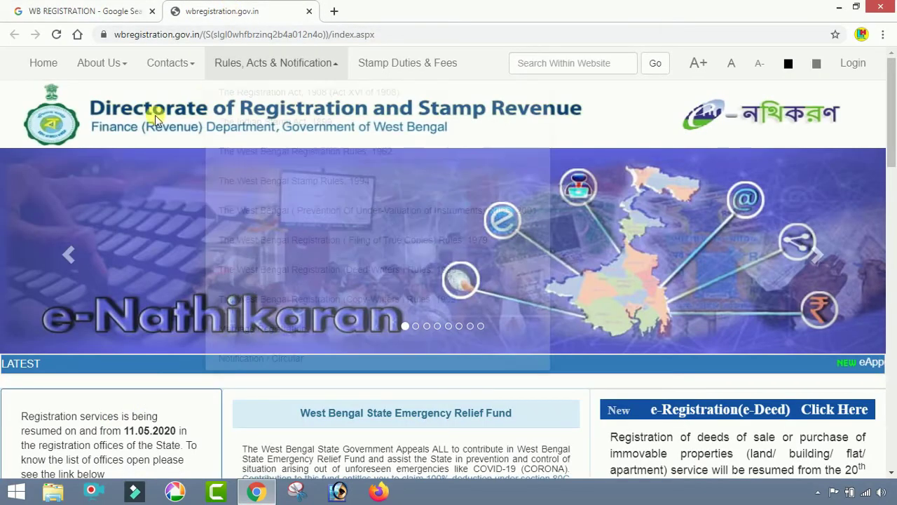
- Look over the Directorate of Registration and Stamp Revenue home page, from the banner through the notices to the Citizen Service section
{"action": "mouse_move", "coordinate": [126, 69]}
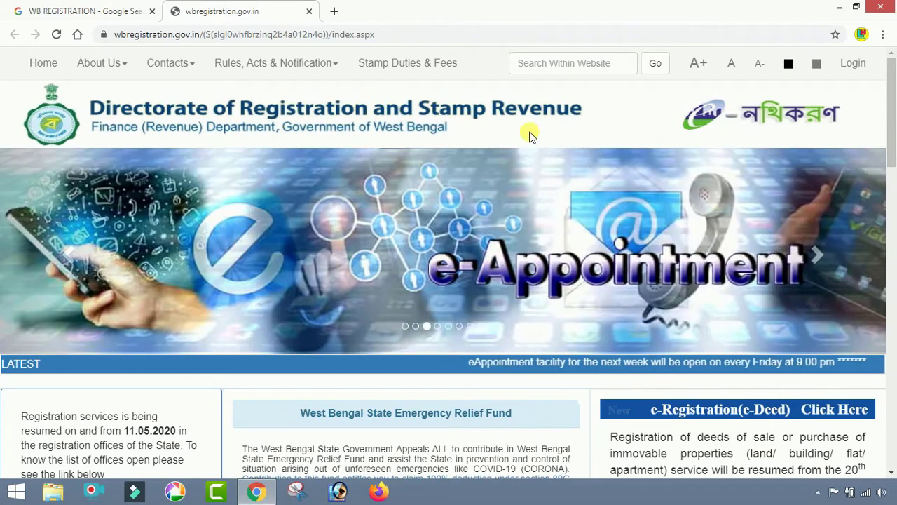
{"action": "scroll", "coordinate": [522, 135], "scroll_direction": "down", "scroll_amount": 2}
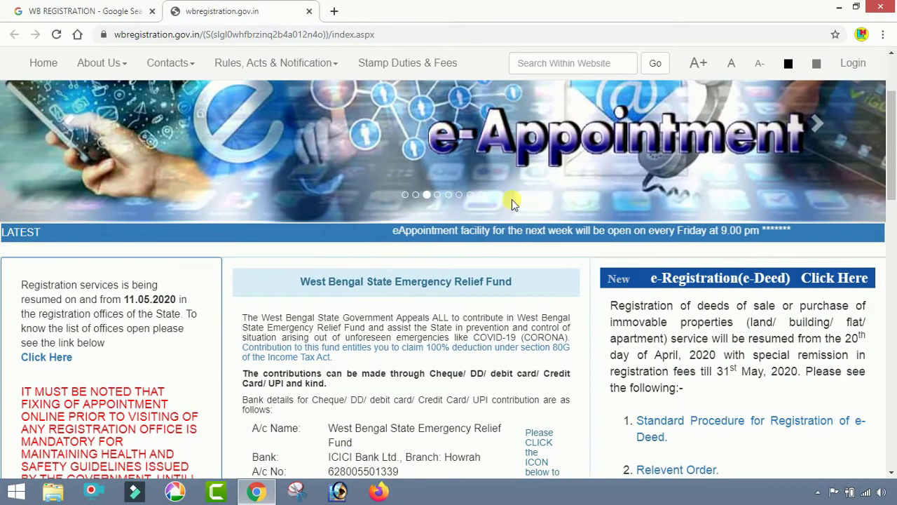
{"action": "scroll", "coordinate": [512, 200], "scroll_direction": "up", "scroll_amount": 1}
{"action": "scroll", "coordinate": [512, 199], "scroll_direction": "up", "scroll_amount": 2}
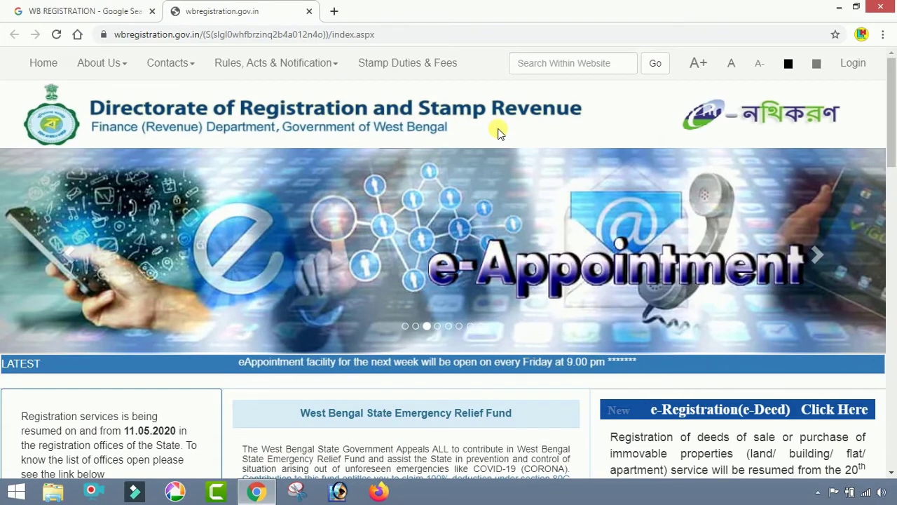
{"action": "scroll", "coordinate": [499, 133], "scroll_direction": "down", "scroll_amount": 5}
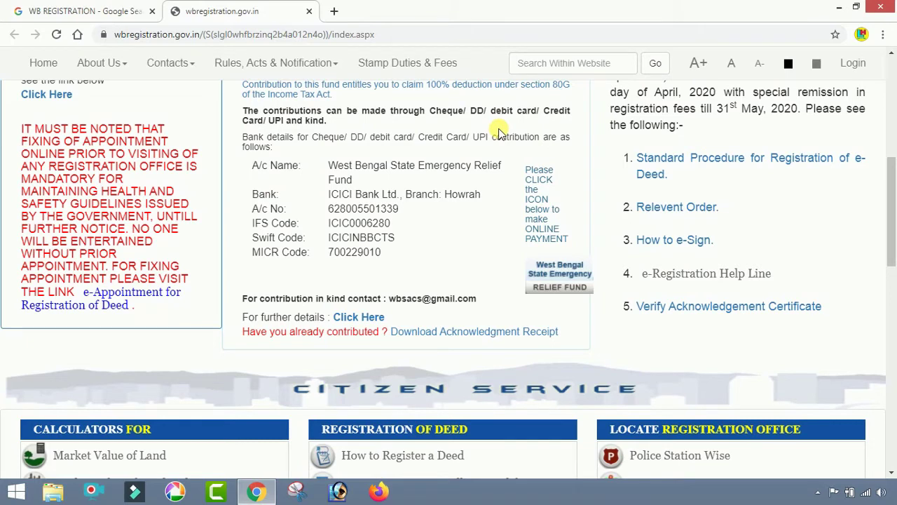
{"action": "scroll", "coordinate": [494, 132], "scroll_direction": "down", "scroll_amount": 1}
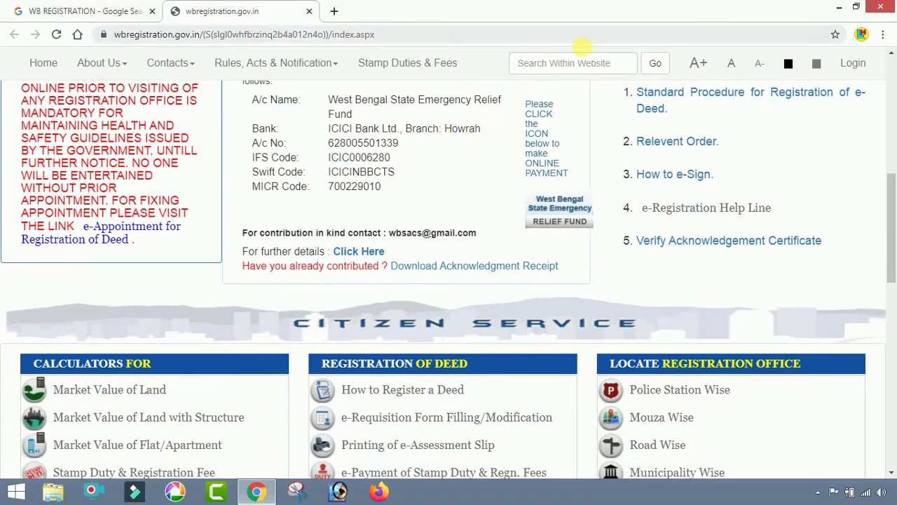
{"action": "scroll", "coordinate": [583, 77], "scroll_direction": "down", "scroll_amount": 1}
{"action": "scroll", "coordinate": [586, 84], "scroll_direction": "down", "scroll_amount": 1}
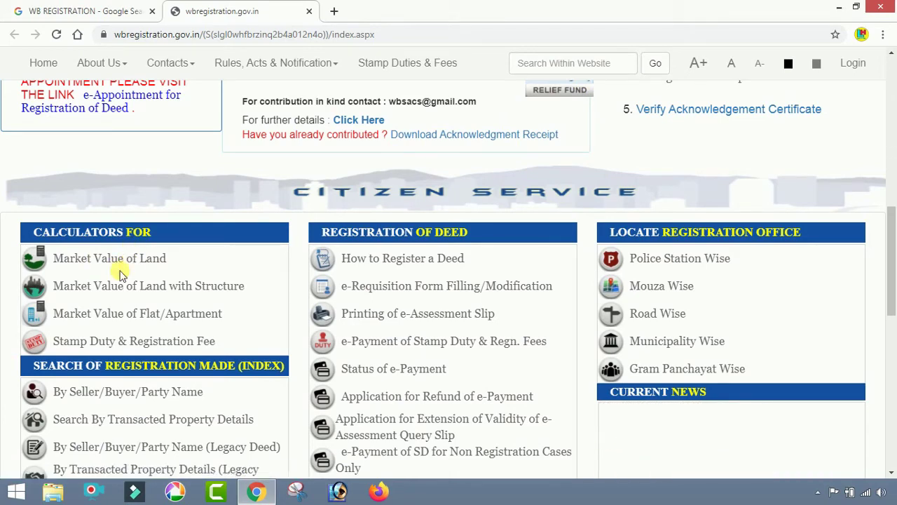
{"action": "scroll", "coordinate": [119, 273], "scroll_direction": "up", "scroll_amount": 4}
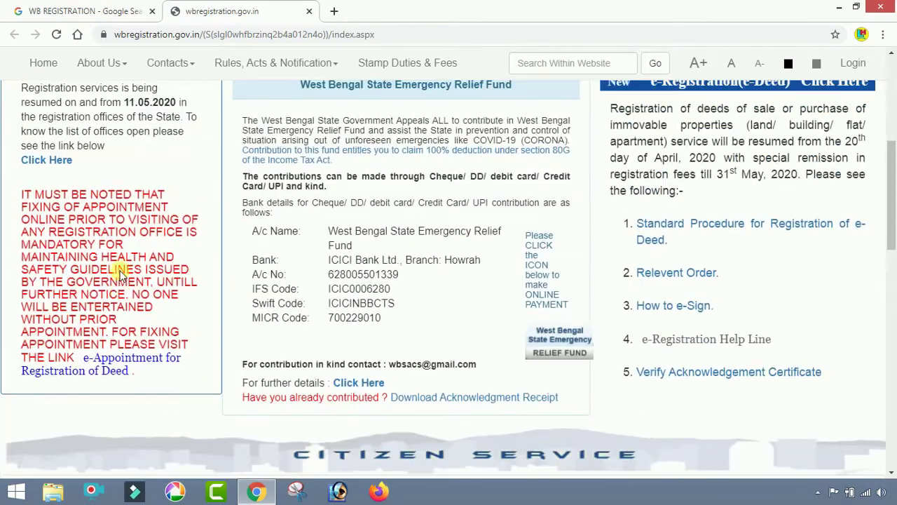
{"action": "scroll", "coordinate": [136, 200], "scroll_direction": "up", "scroll_amount": 5}
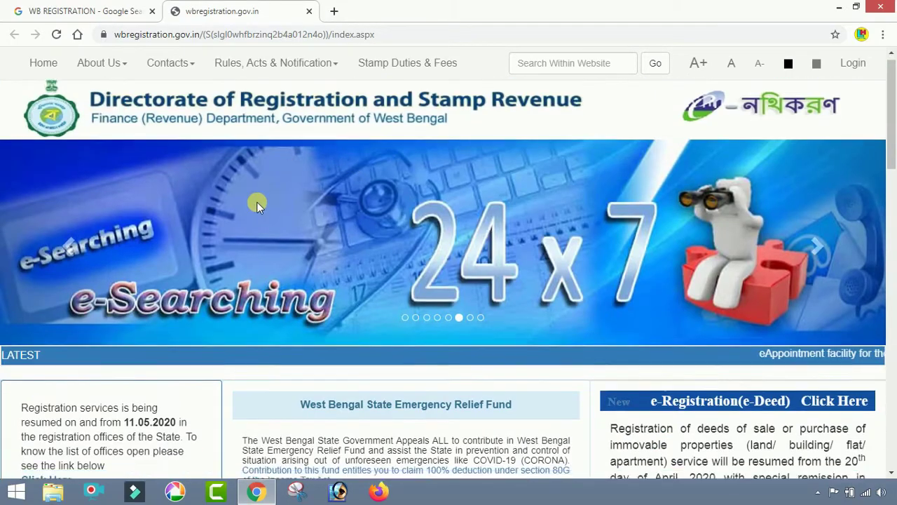
- Open the Market Value of Land calculator from the Citizen Service section of the home page
{"action": "scroll", "coordinate": [257, 204], "scroll_direction": "down", "scroll_amount": 8}
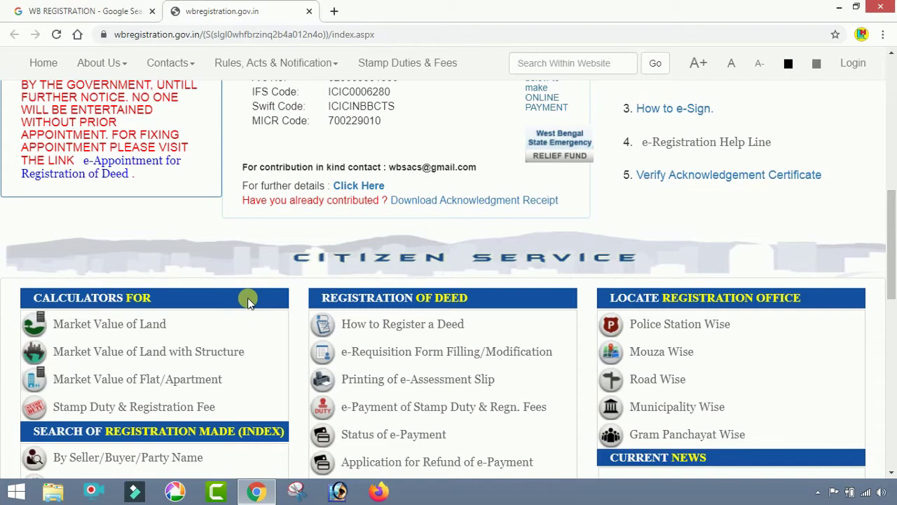
{"action": "scroll", "coordinate": [634, 156], "scroll_direction": "up", "scroll_amount": 5}
{"action": "scroll", "coordinate": [277, 279], "scroll_direction": "down", "scroll_amount": 5}
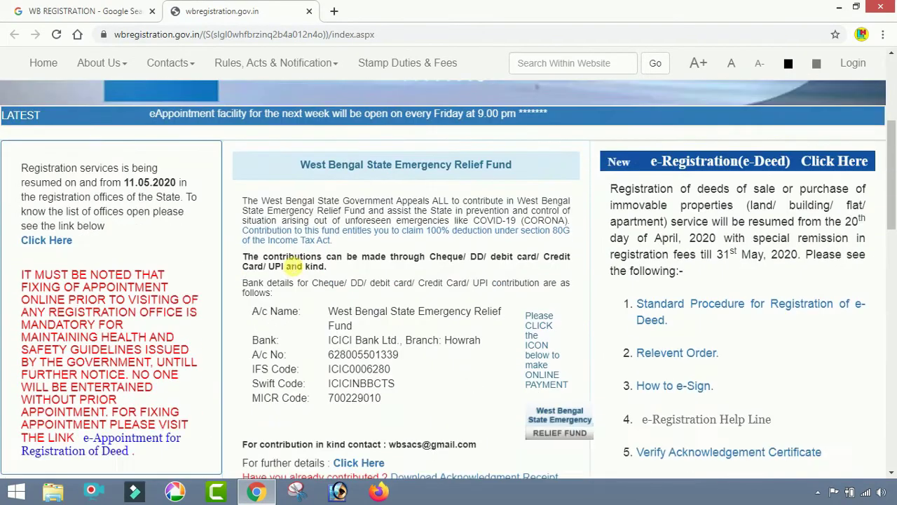
{"action": "scroll", "coordinate": [273, 278], "scroll_direction": "down", "scroll_amount": 2}
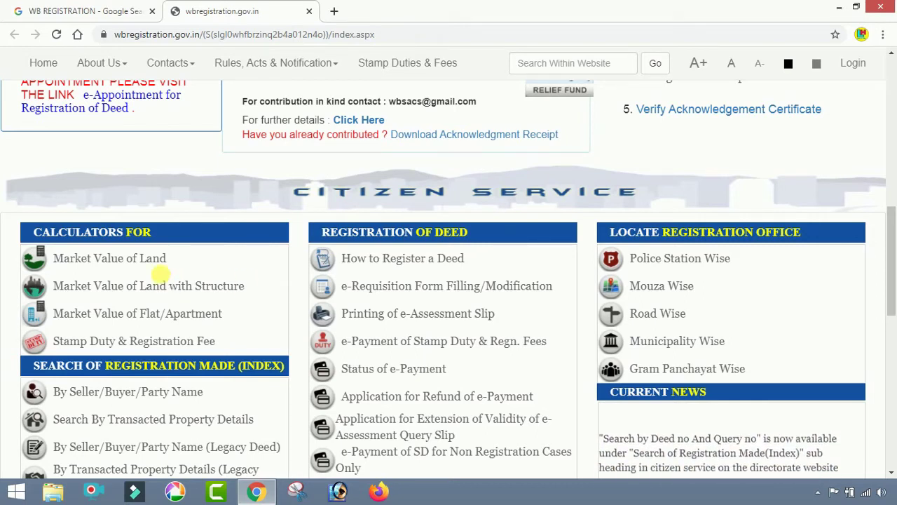
{"action": "left_click", "coordinate": [118, 266]}
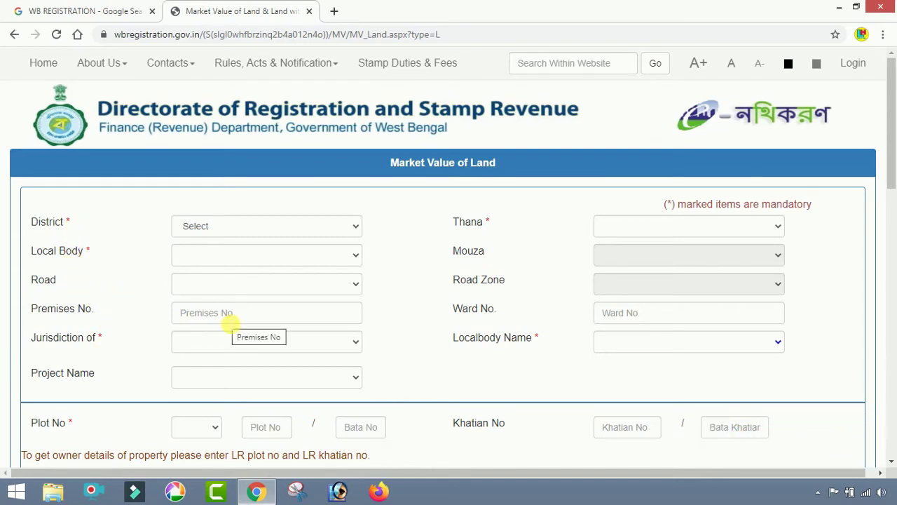
- Set the land's district to Murshidabad and its thana to Baharampur Town
{"action": "left_click", "coordinate": [236, 228]}
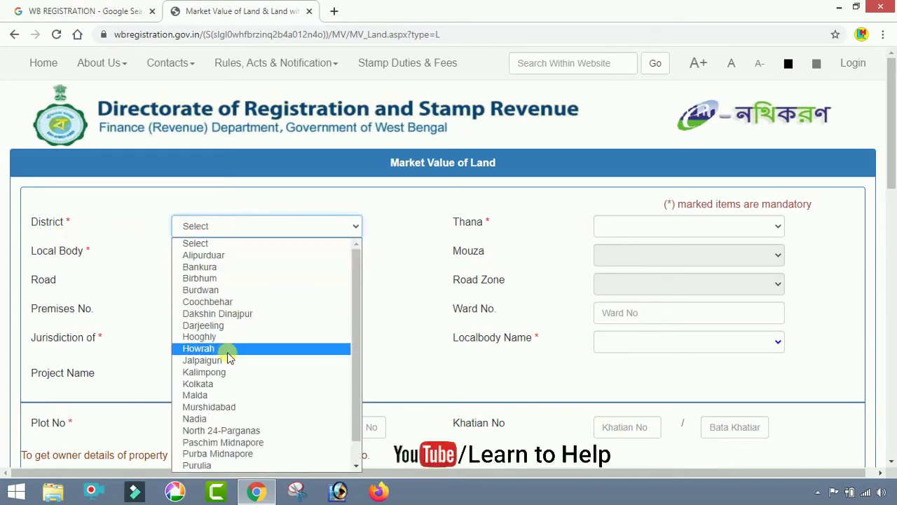
{"action": "left_click", "coordinate": [225, 407]}
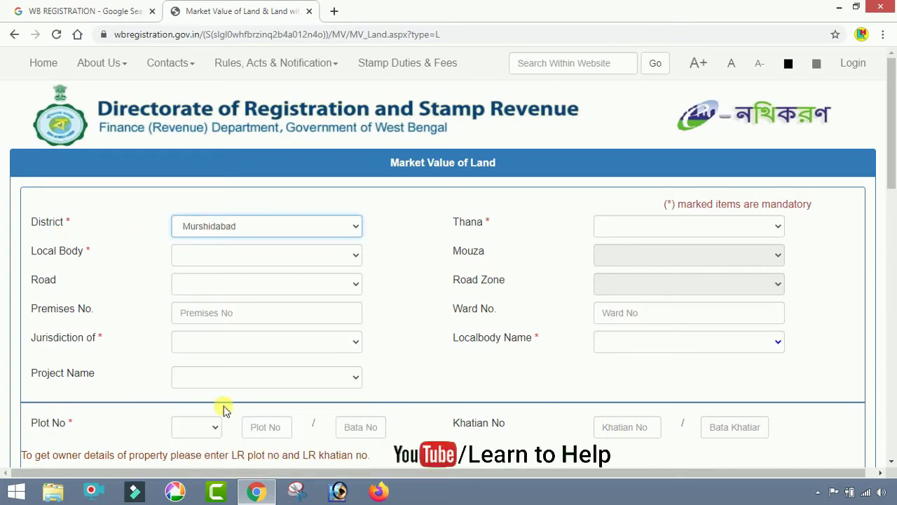
{"action": "left_click", "coordinate": [691, 227]}
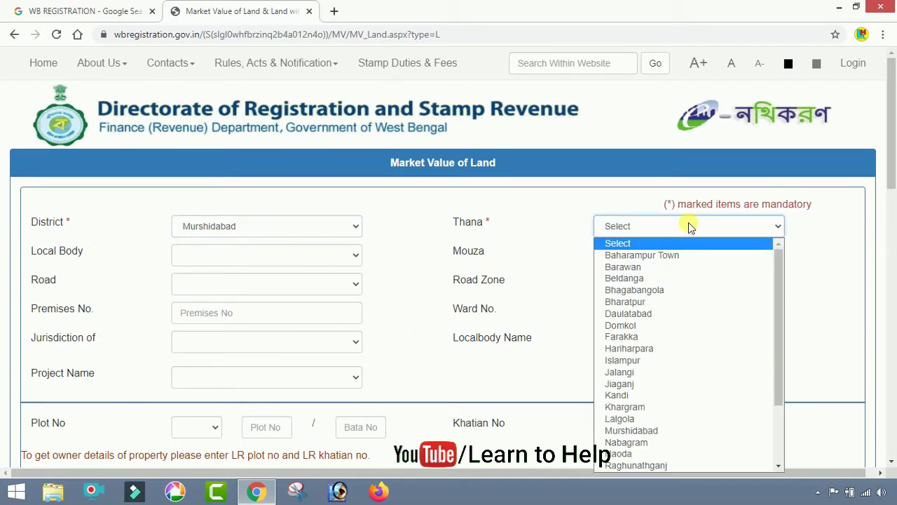
{"action": "left_click", "coordinate": [671, 255]}
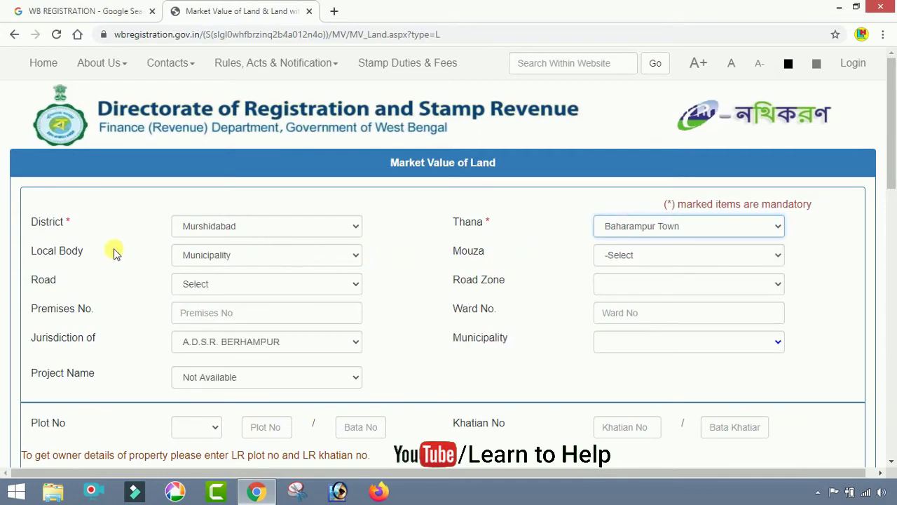
- Set the local body to Gram Panchayat and the mouza to Ayodhyanagar
{"action": "left_click", "coordinate": [317, 255]}
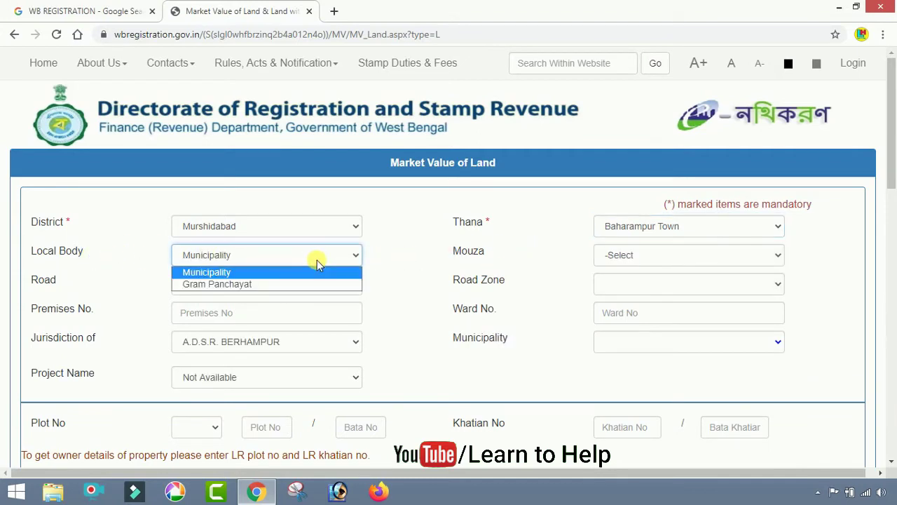
{"action": "left_click", "coordinate": [291, 283]}
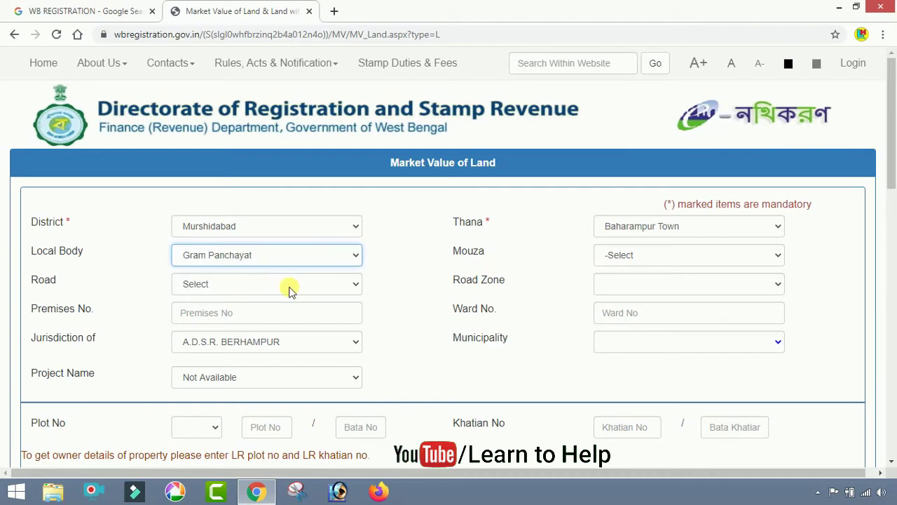
{"action": "left_click", "coordinate": [687, 256]}
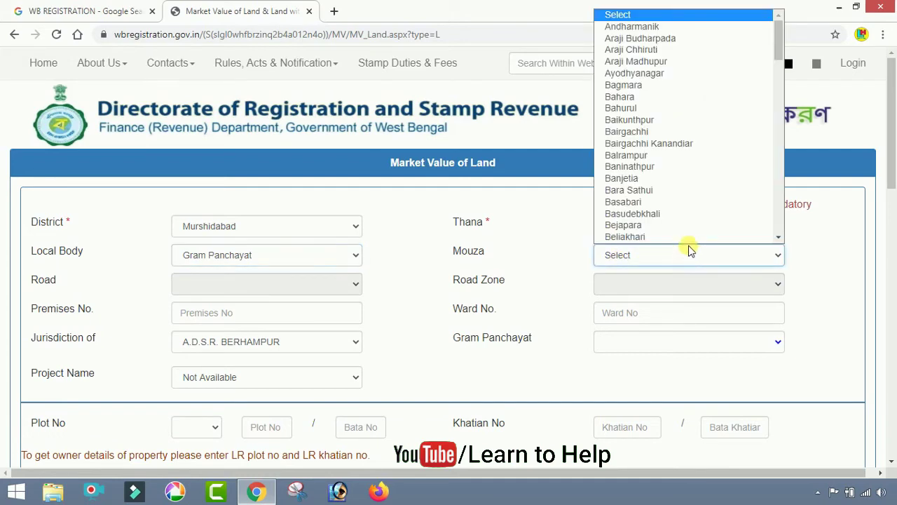
{"action": "left_click", "coordinate": [680, 50]}
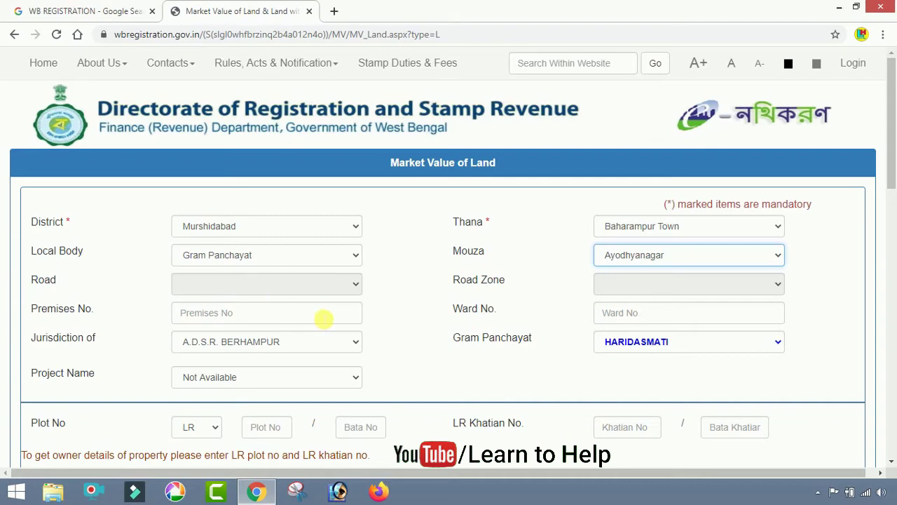
- Choose Not Available as the project name and set the plot number type to RS
{"action": "scroll", "coordinate": [329, 319], "scroll_direction": "down", "scroll_amount": 2}
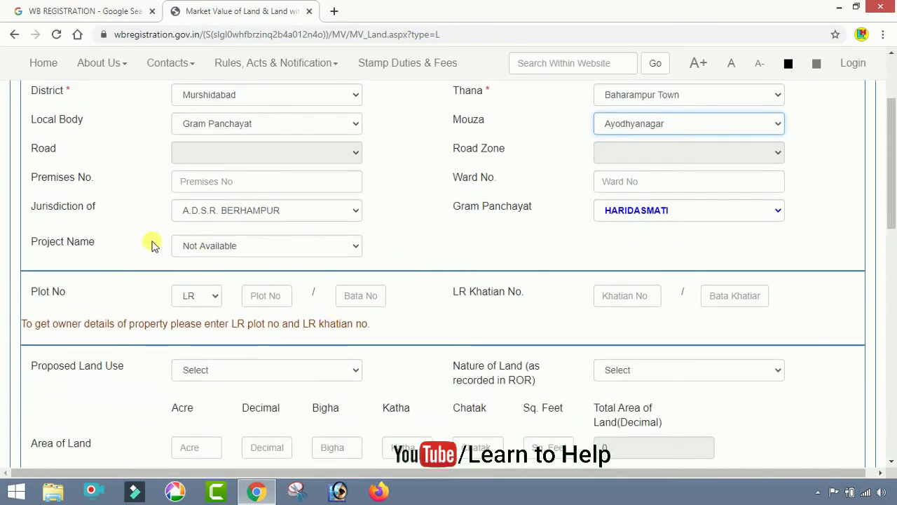
{"action": "left_click", "coordinate": [211, 251]}
{"action": "left_click", "coordinate": [218, 262]}
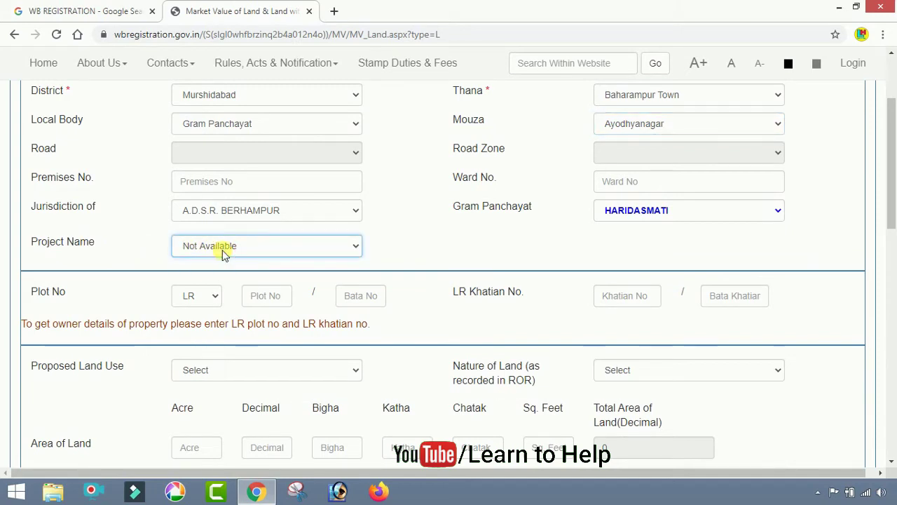
{"action": "scroll", "coordinate": [223, 253], "scroll_direction": "down", "scroll_amount": 1}
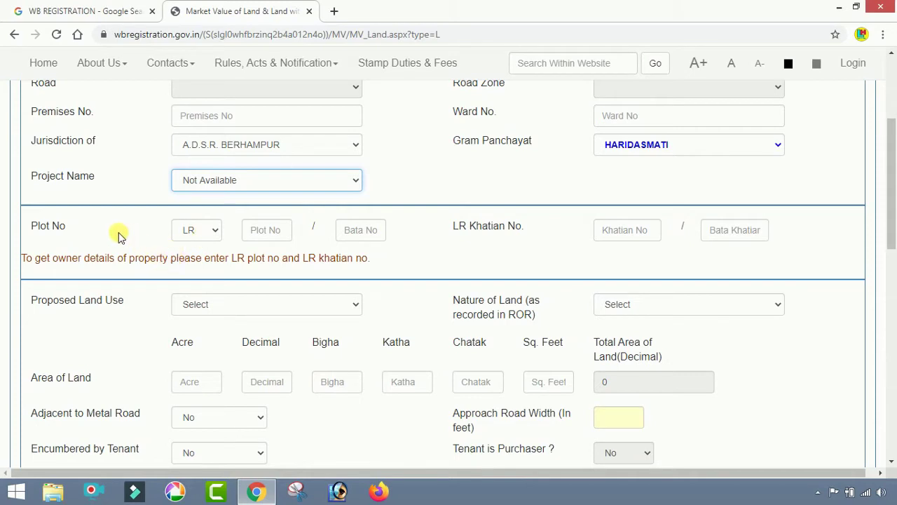
{"action": "left_click", "coordinate": [208, 239]}
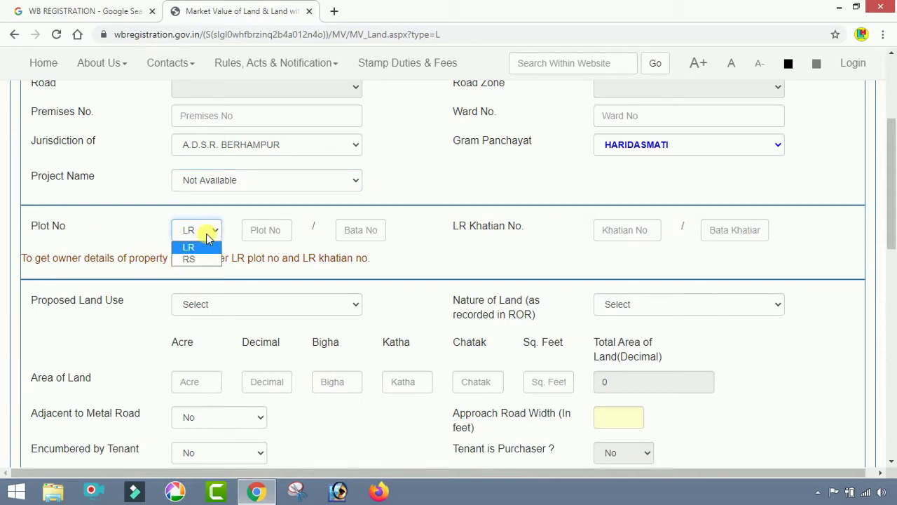
{"action": "left_click", "coordinate": [198, 258]}
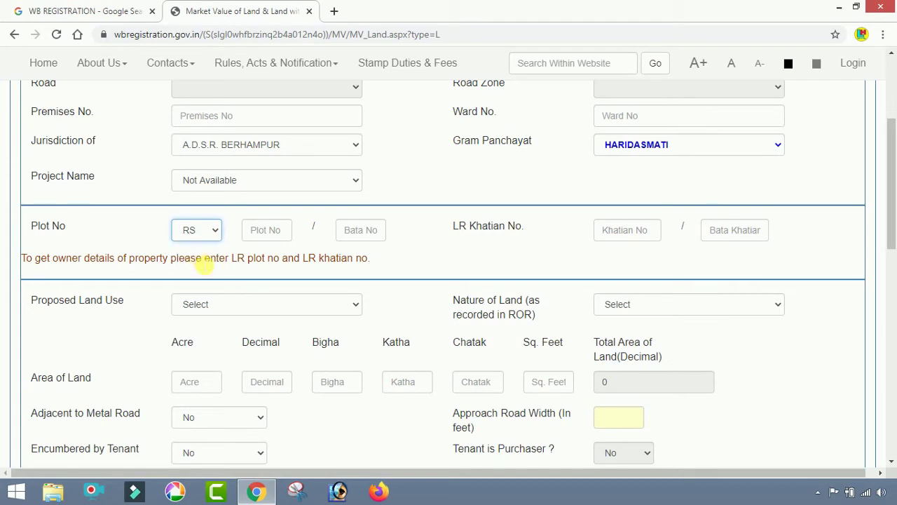
- Change the plot number type to LR
{"action": "left_click", "coordinate": [208, 224]}
{"action": "left_click", "coordinate": [200, 257]}
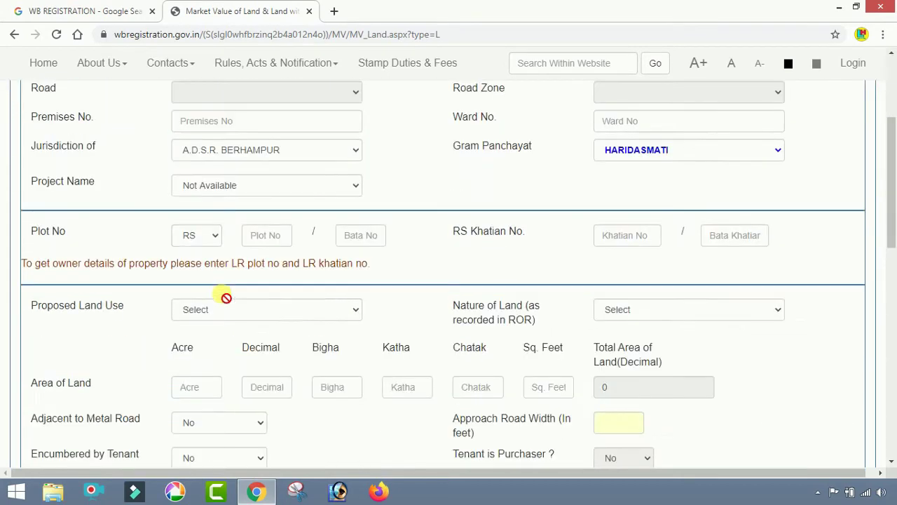
{"action": "scroll", "coordinate": [286, 350], "scroll_direction": "down", "scroll_amount": 1}
{"action": "scroll", "coordinate": [217, 297], "scroll_direction": "up", "scroll_amount": 2}
{"action": "left_click", "coordinate": [205, 300]}
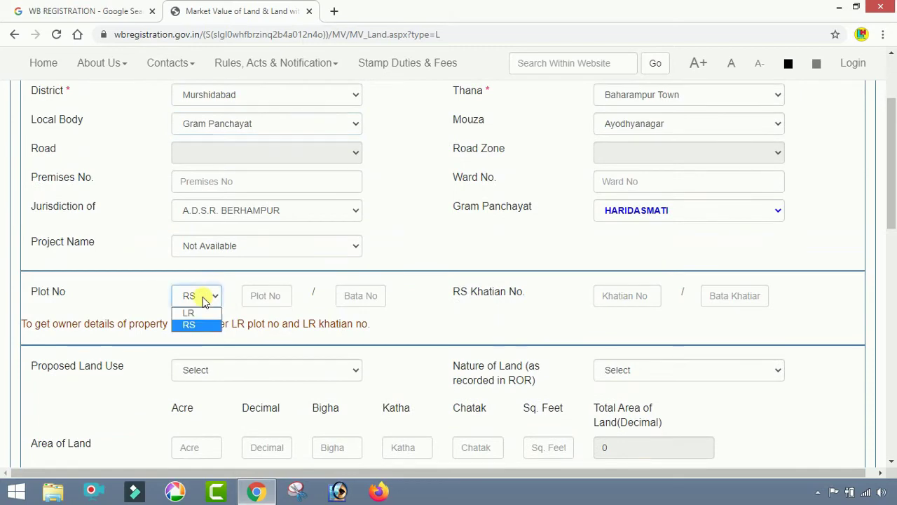
{"action": "left_click", "coordinate": [195, 313]}
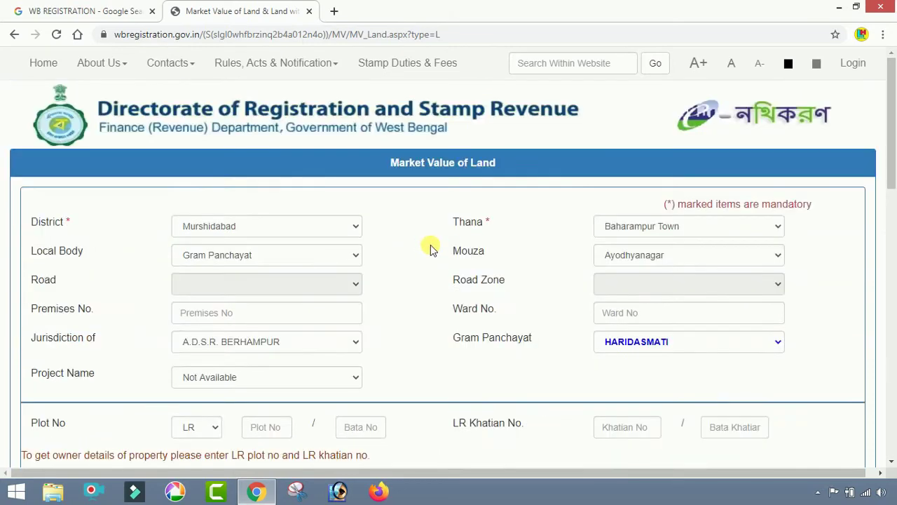
- Enter 1458 as the LR plot number, leaving the bata number empty
{"action": "scroll", "coordinate": [428, 248], "scroll_direction": "down", "scroll_amount": 6}
{"action": "scroll", "coordinate": [409, 250], "scroll_direction": "up", "scroll_amount": 3}
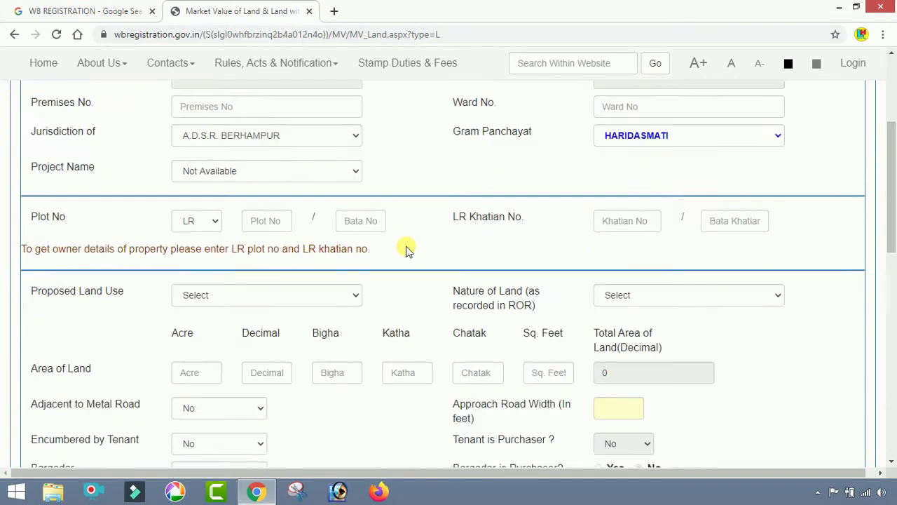
{"action": "scroll", "coordinate": [409, 250], "scroll_direction": "up", "scroll_amount": 1}
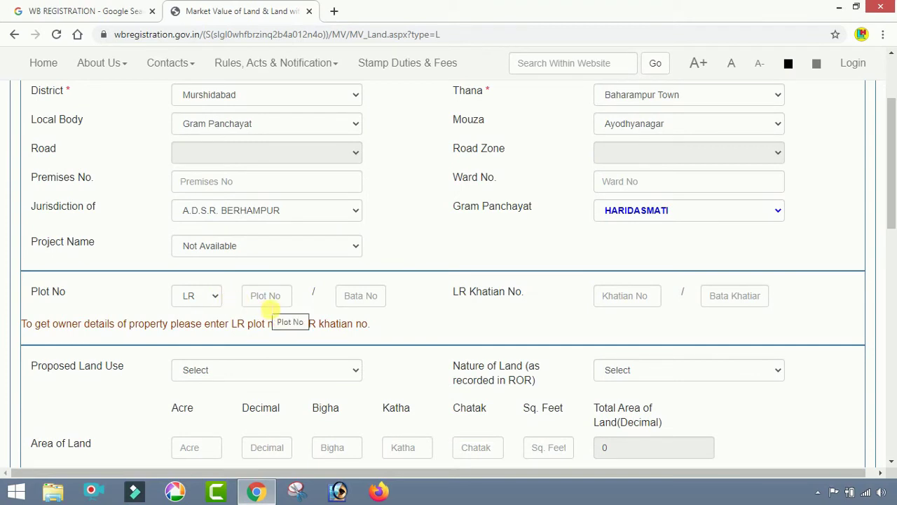
{"action": "left_click", "coordinate": [270, 306]}
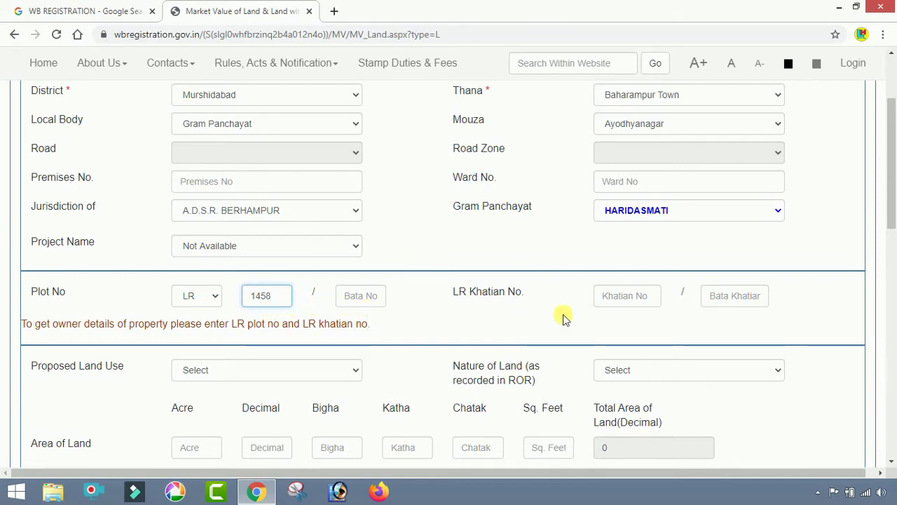
{"action": "left_click", "coordinate": [643, 296]}
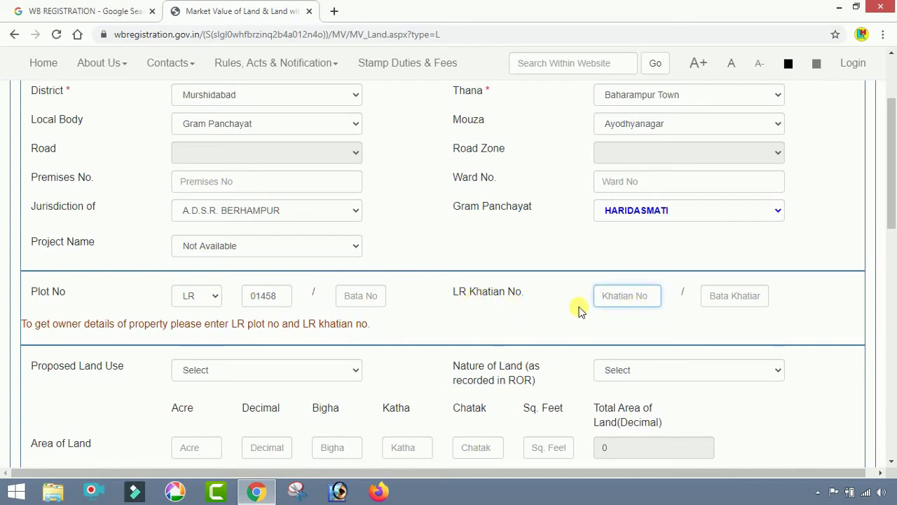
- Switch the plot number type to RS and back to LR
{"action": "left_click", "coordinate": [217, 296]}
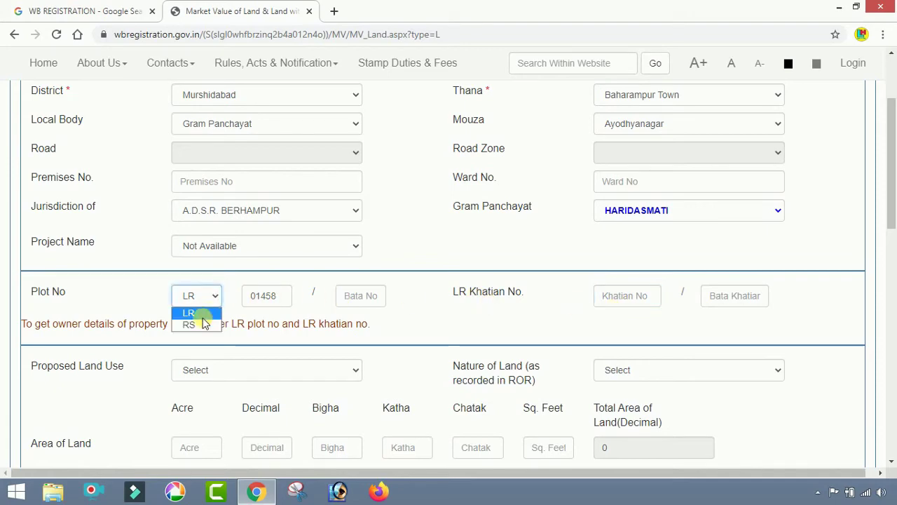
{"action": "left_click", "coordinate": [201, 323]}
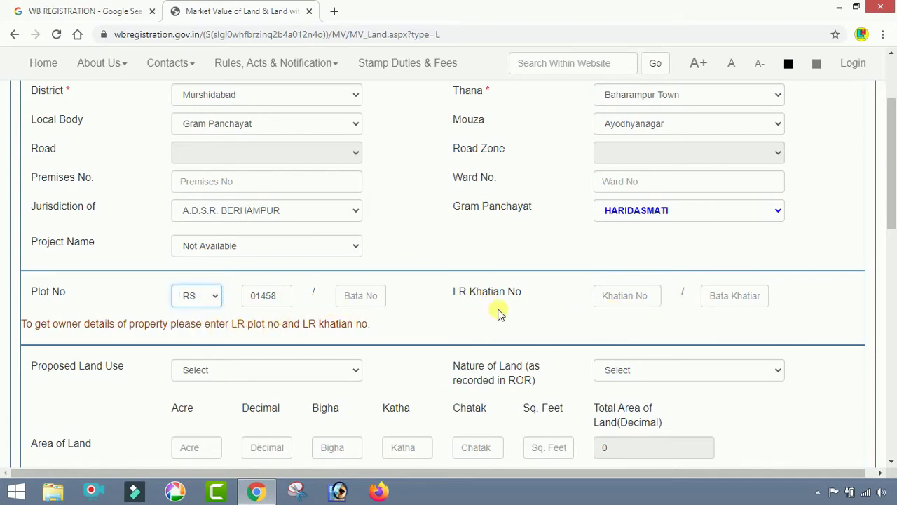
{"action": "scroll", "coordinate": [504, 361], "scroll_direction": "down", "scroll_amount": 3}
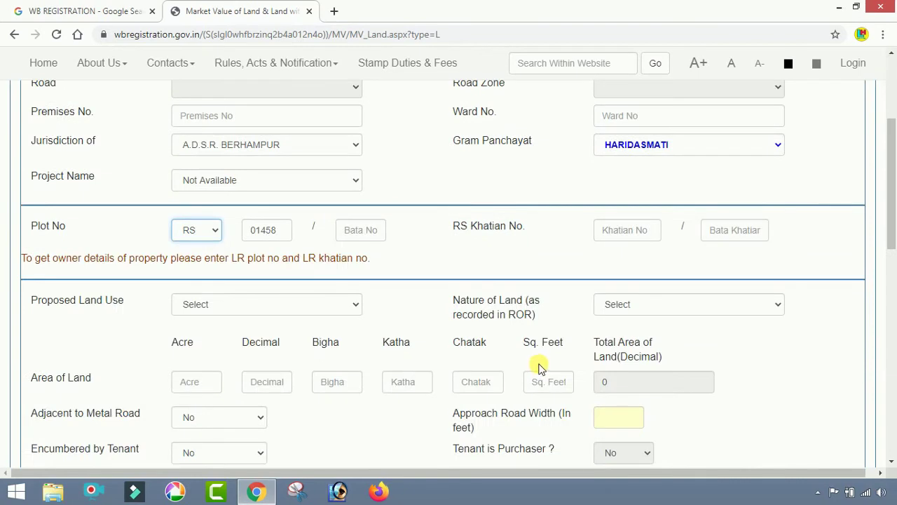
{"action": "scroll", "coordinate": [539, 368], "scroll_direction": "down", "scroll_amount": 1}
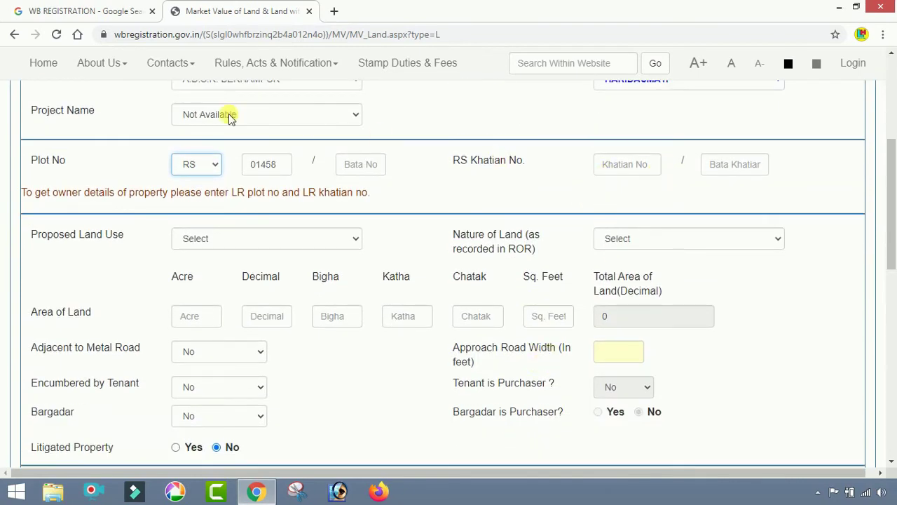
{"action": "left_click", "coordinate": [212, 165]}
{"action": "left_click", "coordinate": [201, 179]}
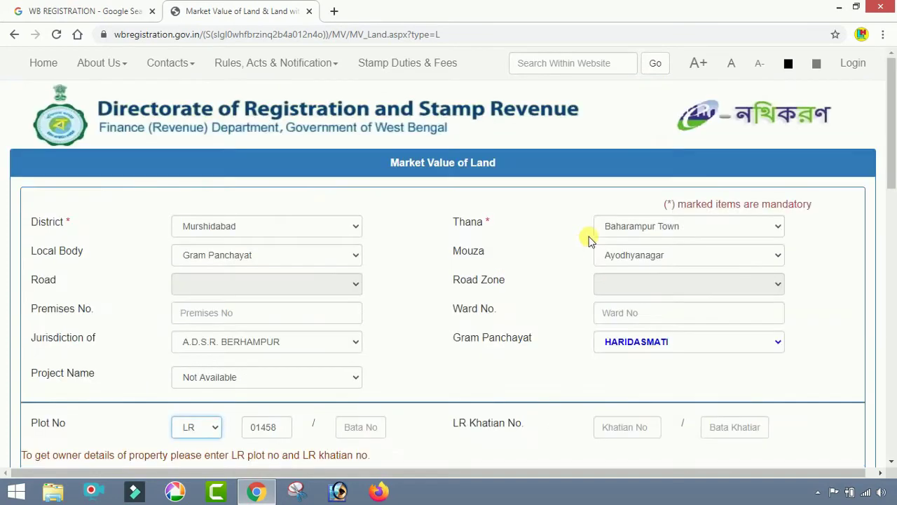
- Enter 5897 as the LR khatian number
{"action": "scroll", "coordinate": [610, 301], "scroll_direction": "down", "scroll_amount": 4}
{"action": "left_click", "coordinate": [632, 168]}
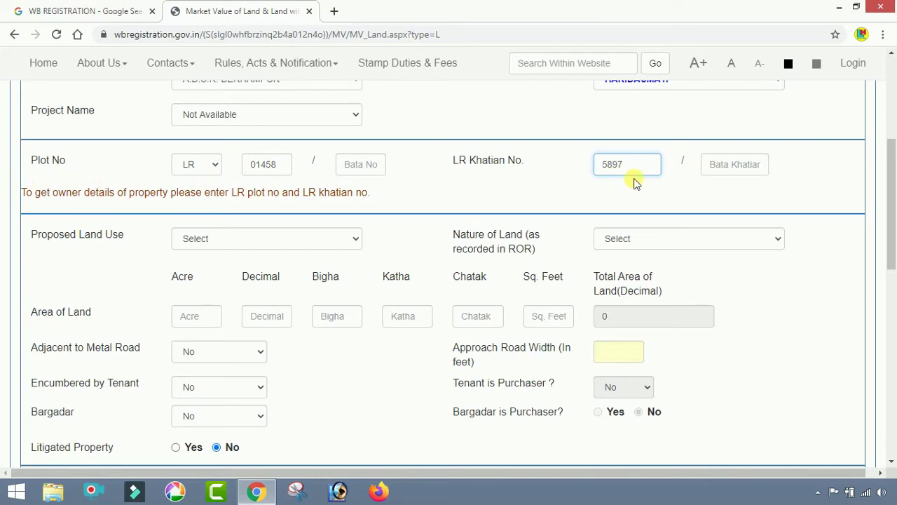
- Set both the proposed land use and the nature of land to Aush
{"action": "scroll", "coordinate": [634, 182], "scroll_direction": "down", "scroll_amount": 1}
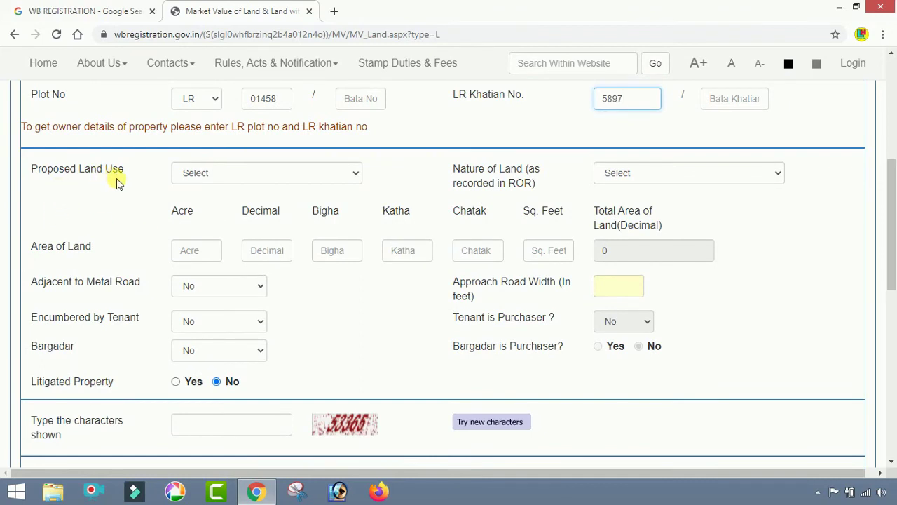
{"action": "left_click", "coordinate": [233, 177]}
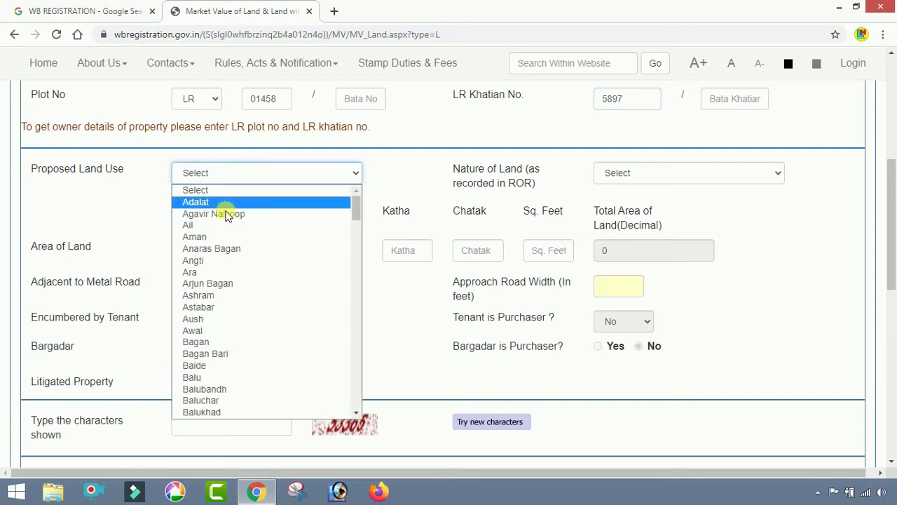
{"action": "left_click", "coordinate": [230, 318]}
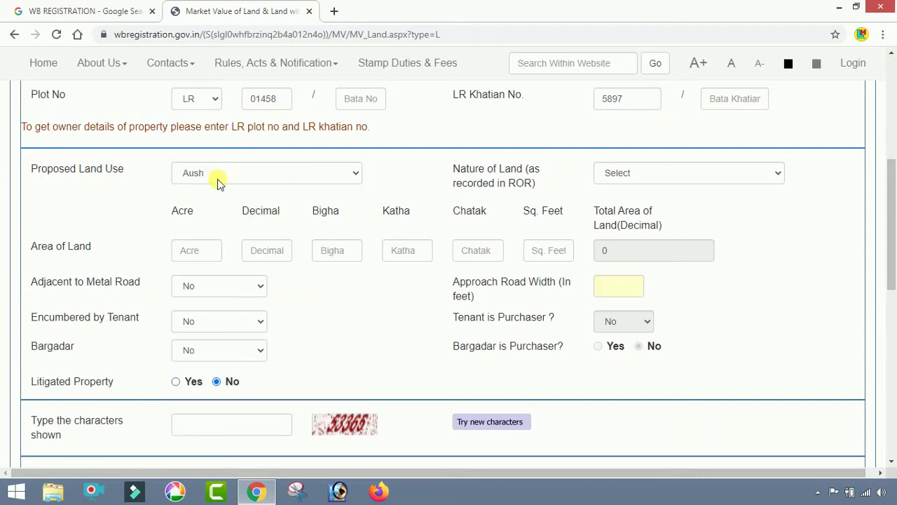
{"action": "left_click", "coordinate": [694, 176]}
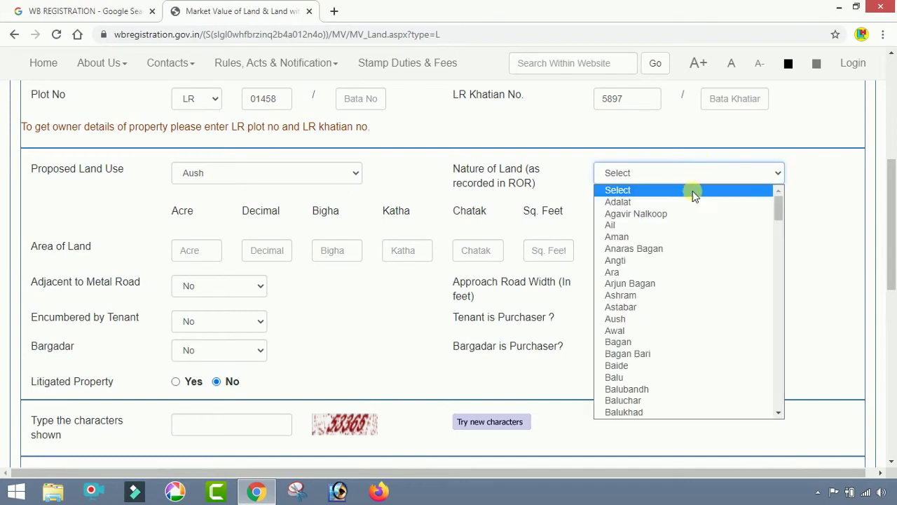
{"action": "left_click", "coordinate": [644, 319]}
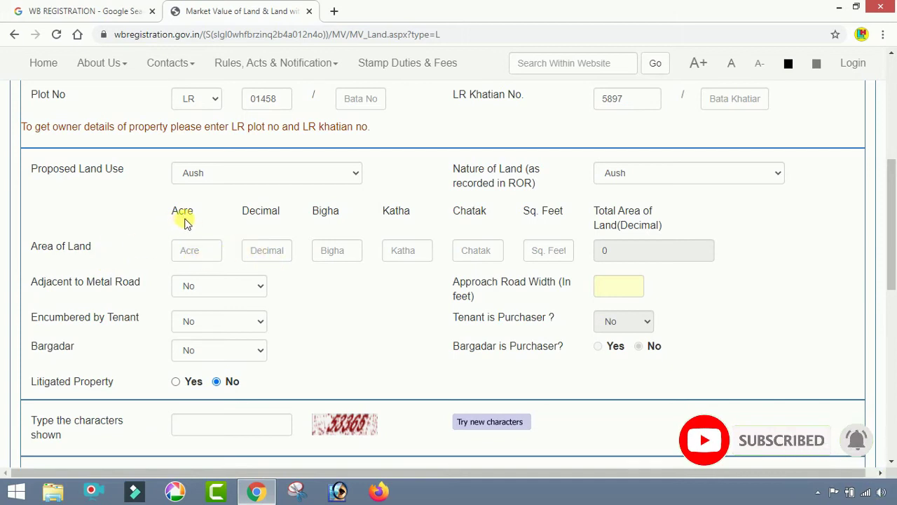
{"action": "left_click", "coordinate": [200, 253]}
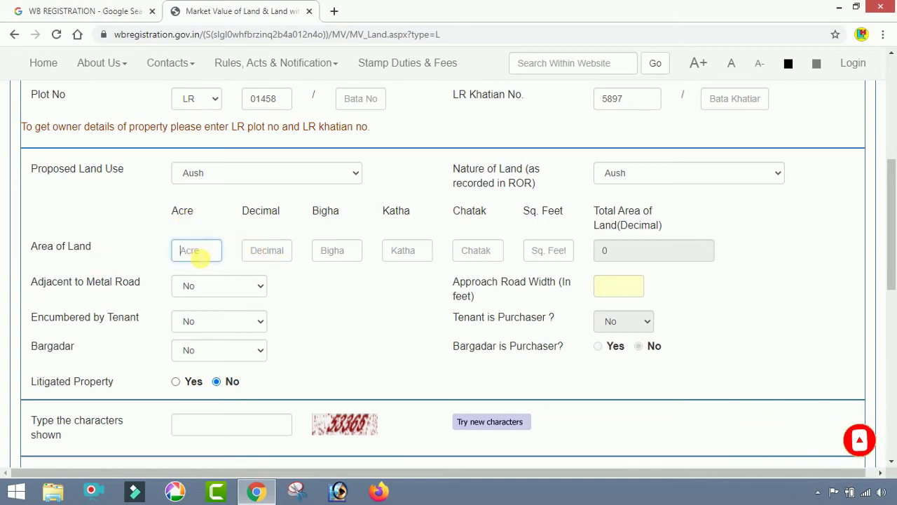
{"action": "left_click", "coordinate": [265, 251]}
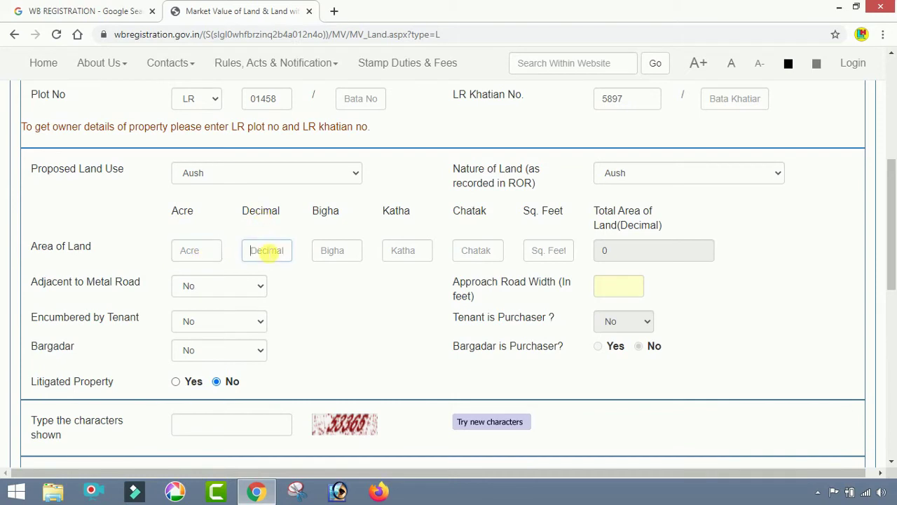
{"action": "left_click", "coordinate": [328, 250]}
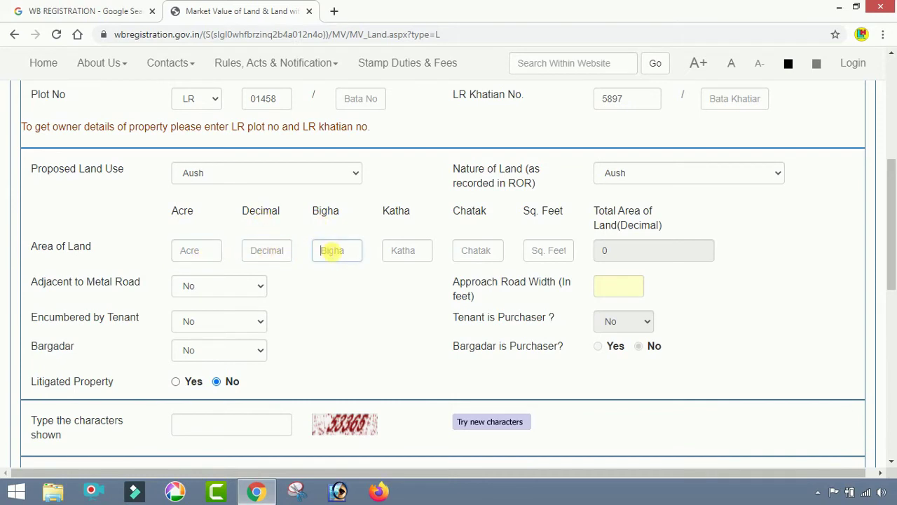
{"action": "left_click", "coordinate": [401, 250]}
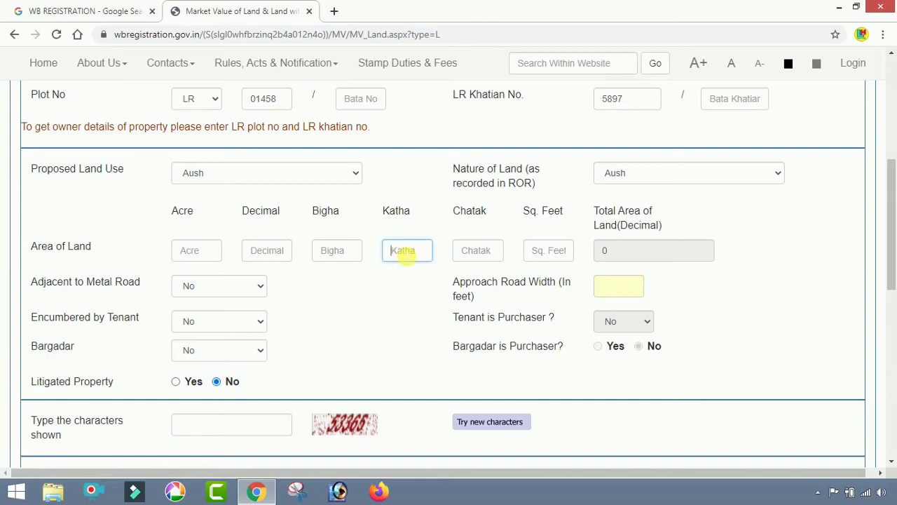
{"action": "left_click", "coordinate": [475, 250]}
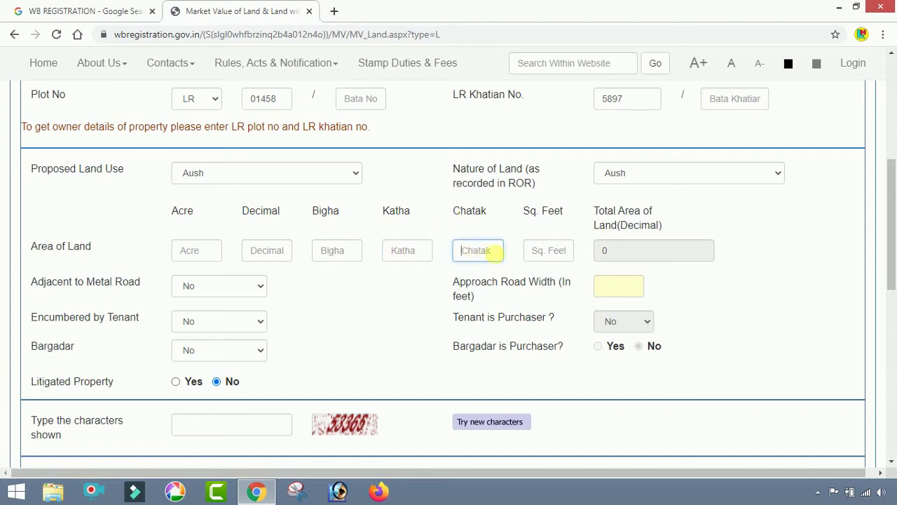
{"action": "left_click", "coordinate": [548, 252]}
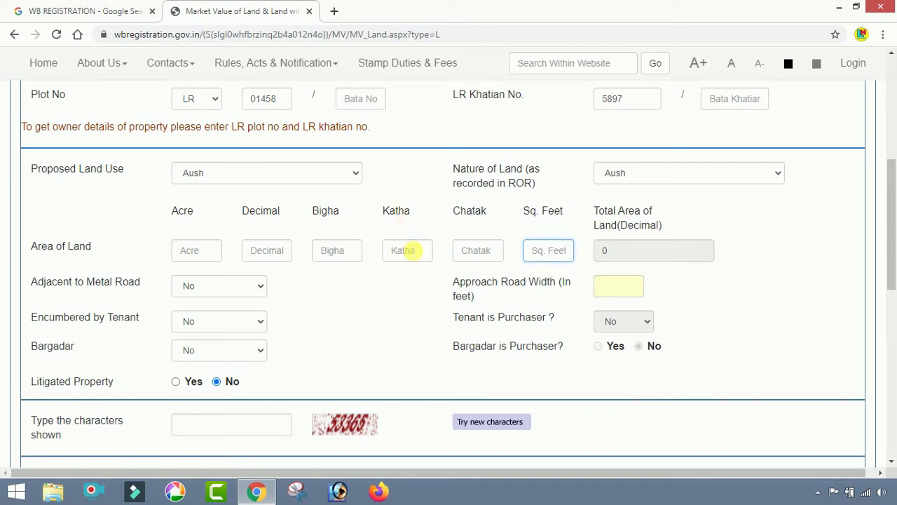
- Set the area of land to 4 katha
{"action": "left_click", "coordinate": [412, 252]}
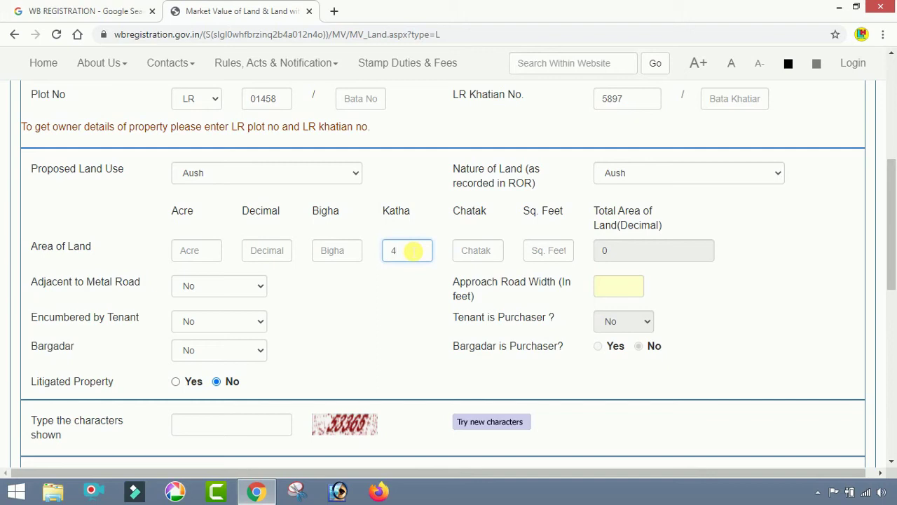
{"action": "key", "text": "Tab"}
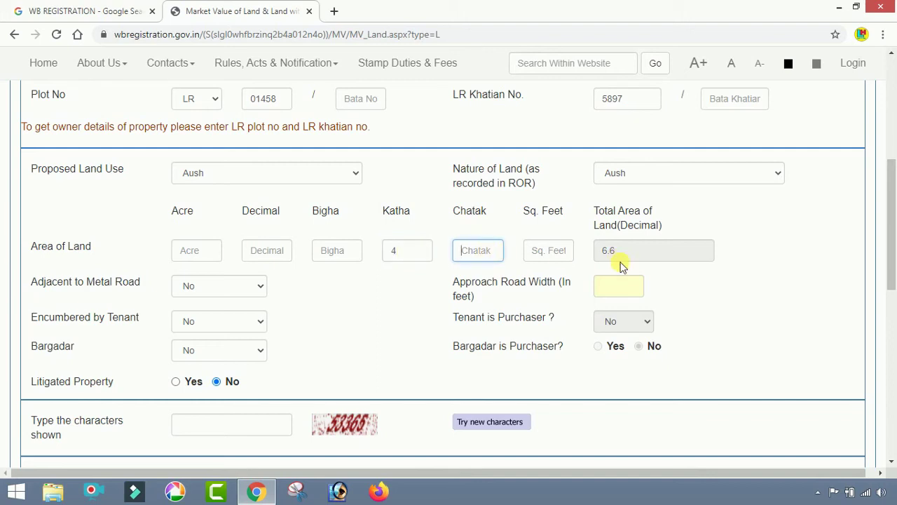
- Enter the verification characters shown in the captcha image and display the land's market value
{"action": "scroll", "coordinate": [504, 270], "scroll_direction": "down", "scroll_amount": 1}
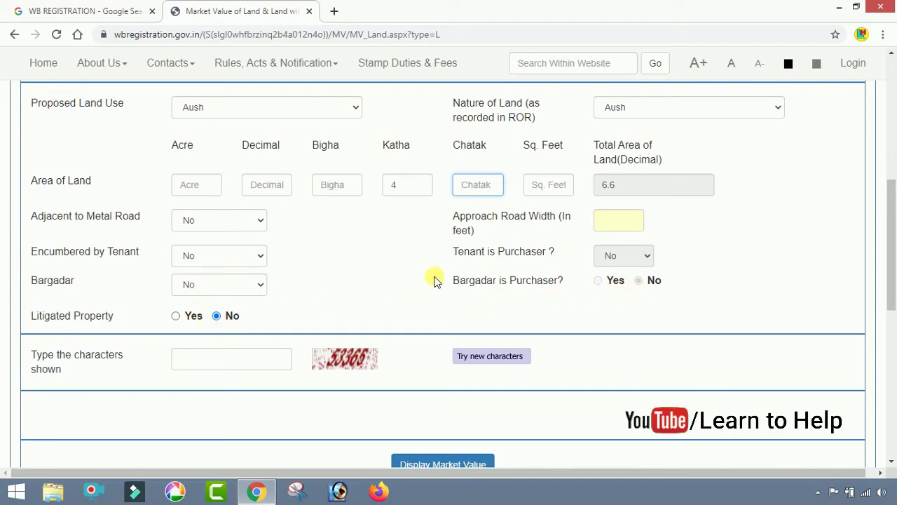
{"action": "scroll", "coordinate": [433, 278], "scroll_direction": "down", "scroll_amount": 1}
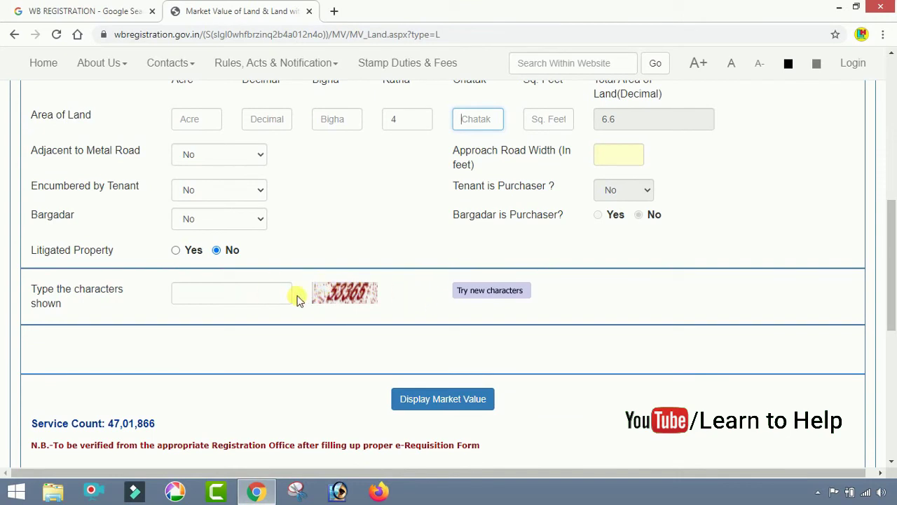
{"action": "left_click", "coordinate": [200, 299]}
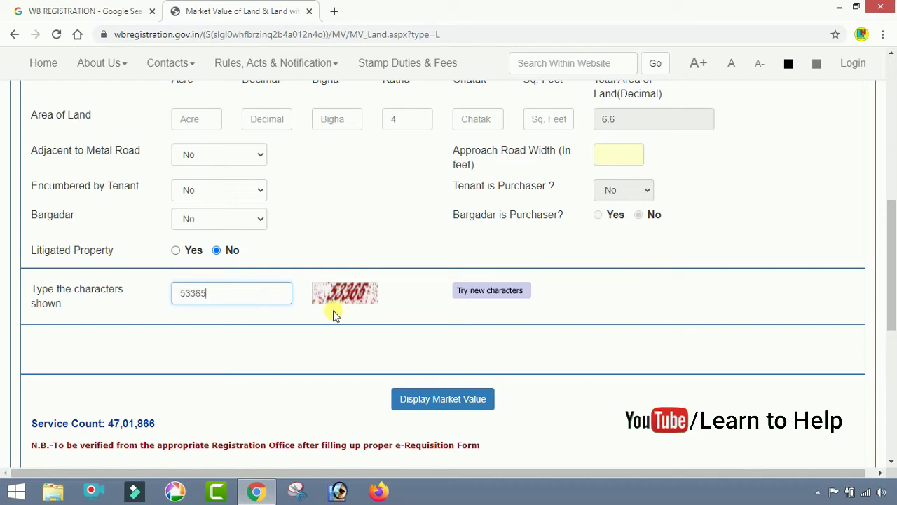
{"action": "scroll", "coordinate": [336, 326], "scroll_direction": "down", "scroll_amount": 1}
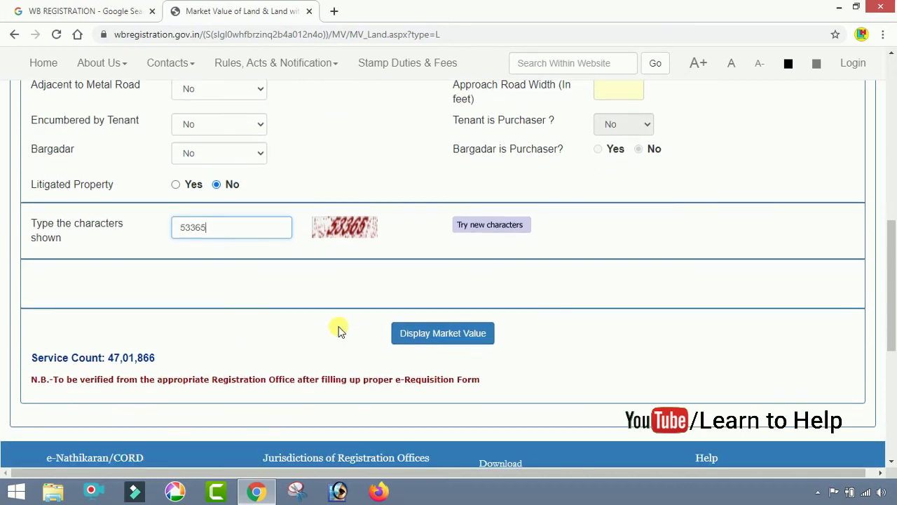
{"action": "left_click", "coordinate": [441, 342]}
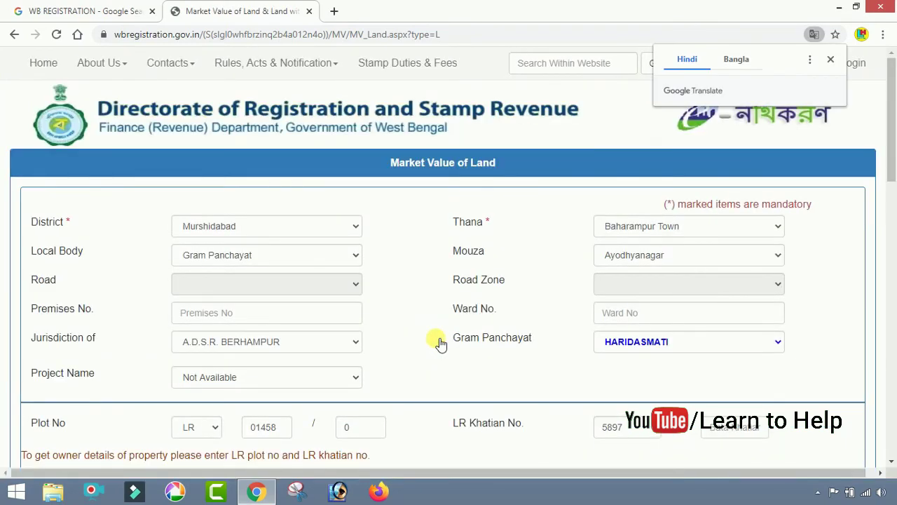
- Examine the existing market value of the land and the details of the land record, highlighting the market value amount
{"action": "scroll", "coordinate": [440, 342], "scroll_direction": "down", "scroll_amount": 6}
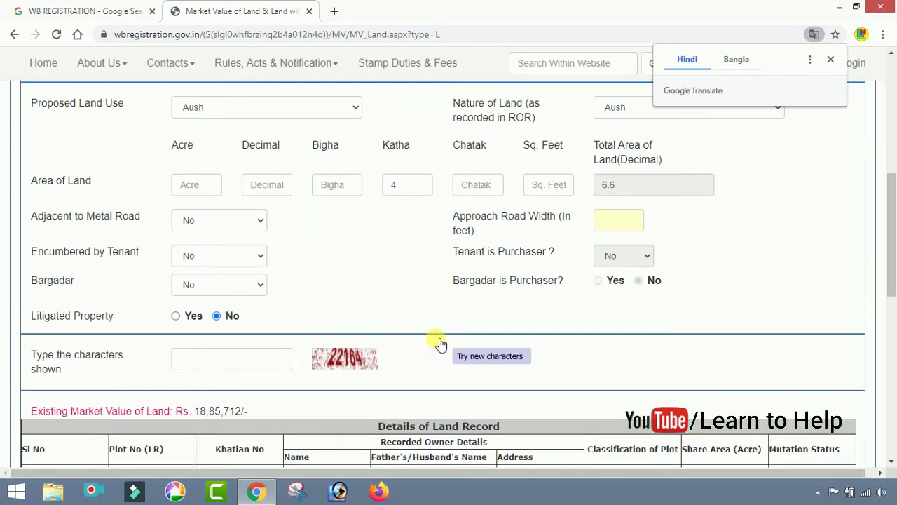
{"action": "scroll", "coordinate": [441, 342], "scroll_direction": "down", "scroll_amount": 2}
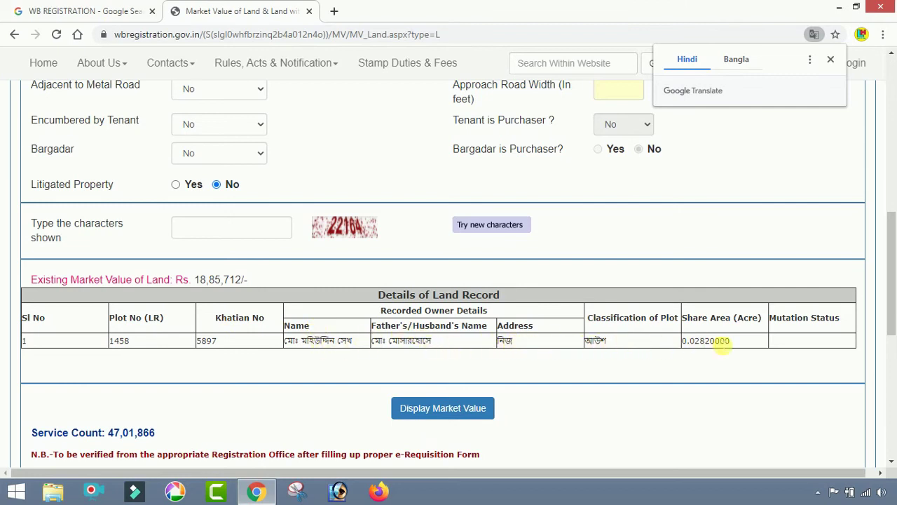
{"action": "left_click", "coordinate": [202, 286]}
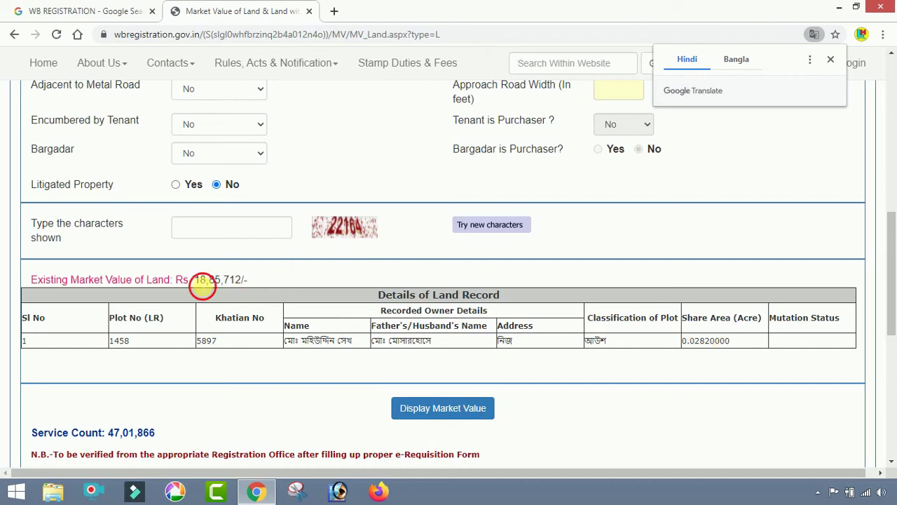
{"action": "left_click_drag", "start_coordinate": [202, 286], "coordinate": [261, 278]}
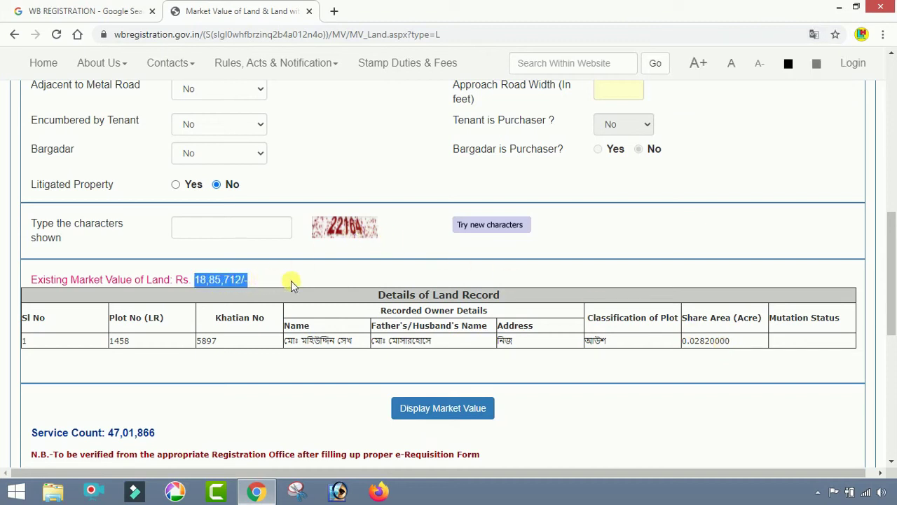
{"action": "left_click", "coordinate": [289, 279]}
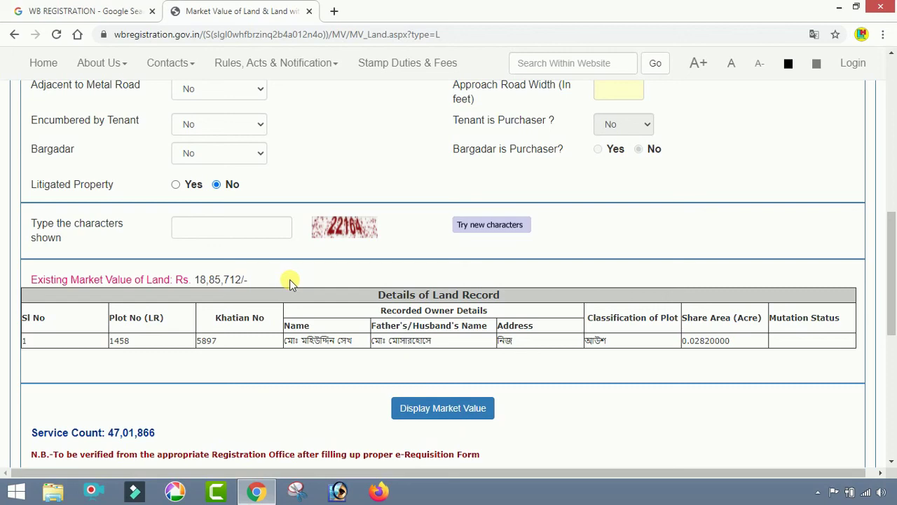
{"action": "scroll", "coordinate": [289, 279], "scroll_direction": "up", "scroll_amount": 2}
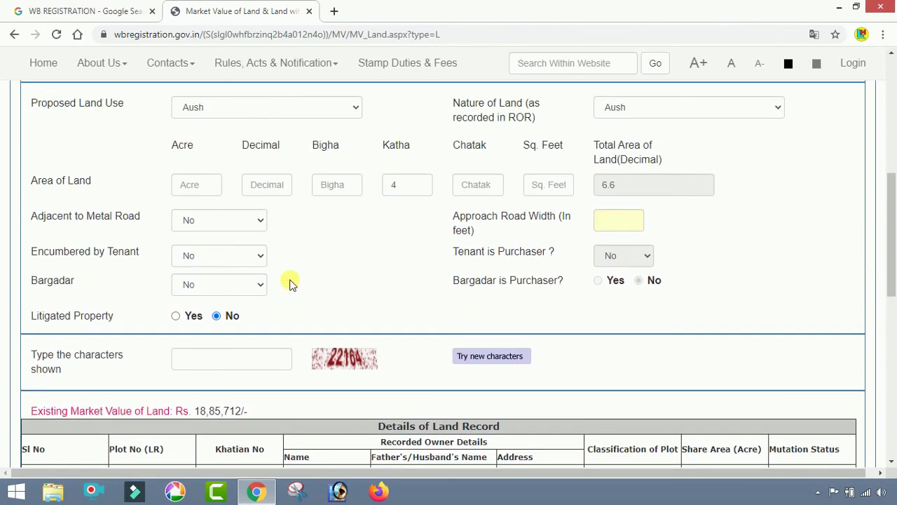
{"action": "scroll", "coordinate": [291, 282], "scroll_direction": "up", "scroll_amount": 2}
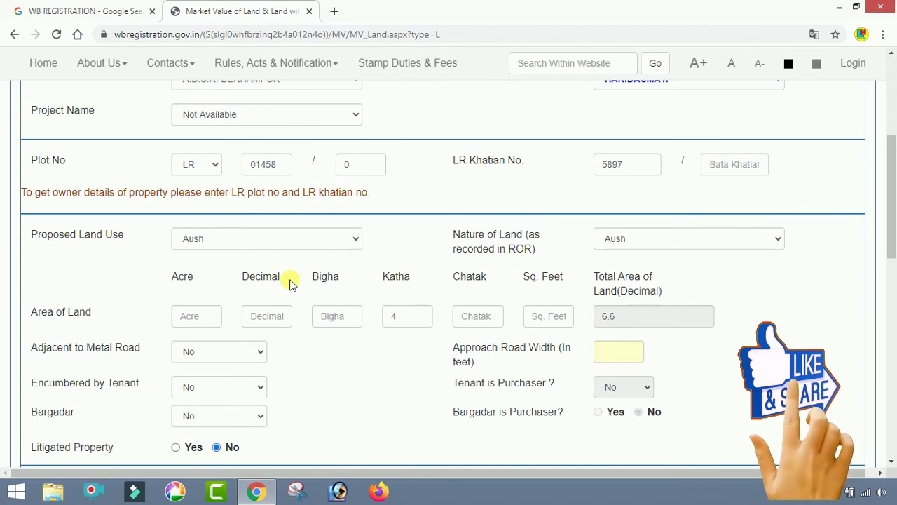
{"action": "scroll", "coordinate": [291, 282], "scroll_direction": "up", "scroll_amount": 4}
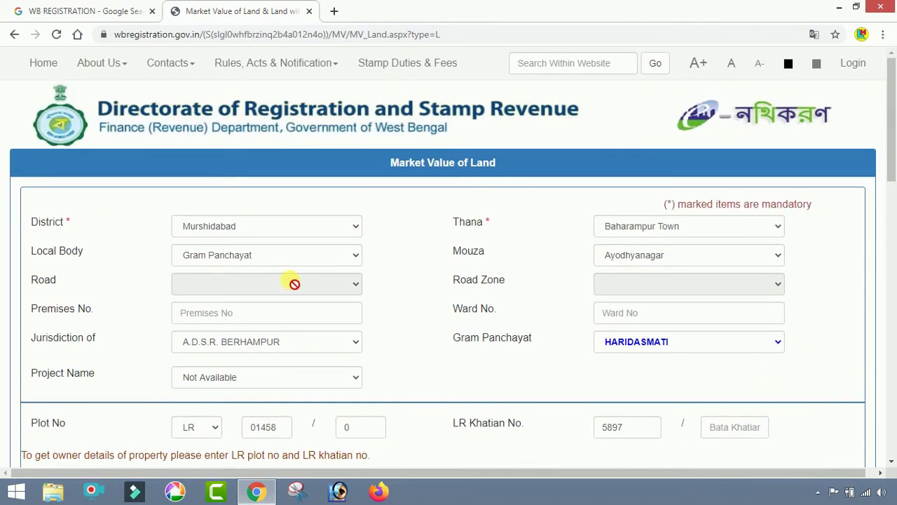